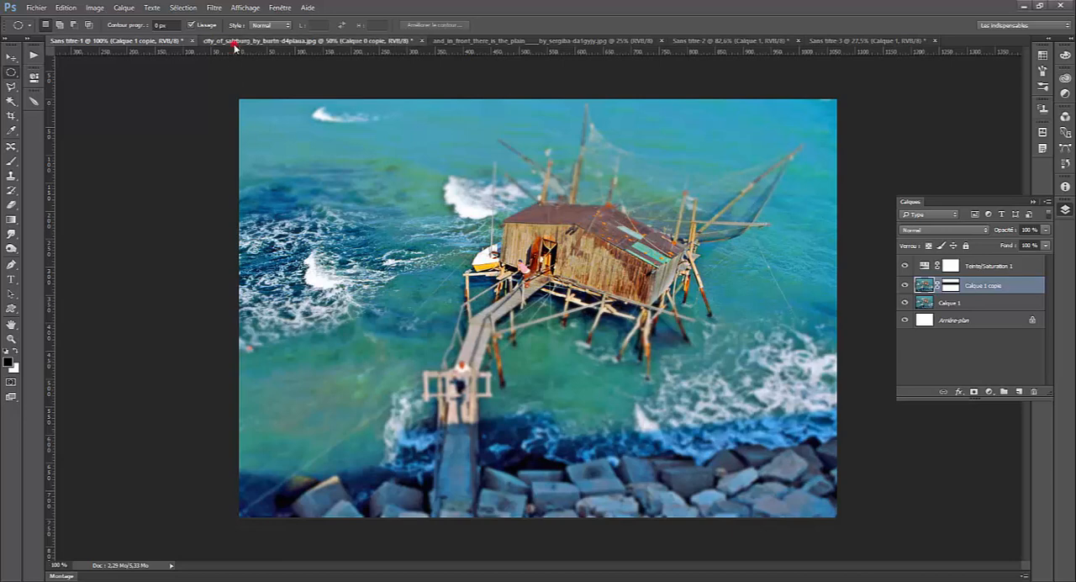
# - Look through the open example images and bring up the and_in_front_there_is_the_plain city photo
pyautogui.click(286, 40)
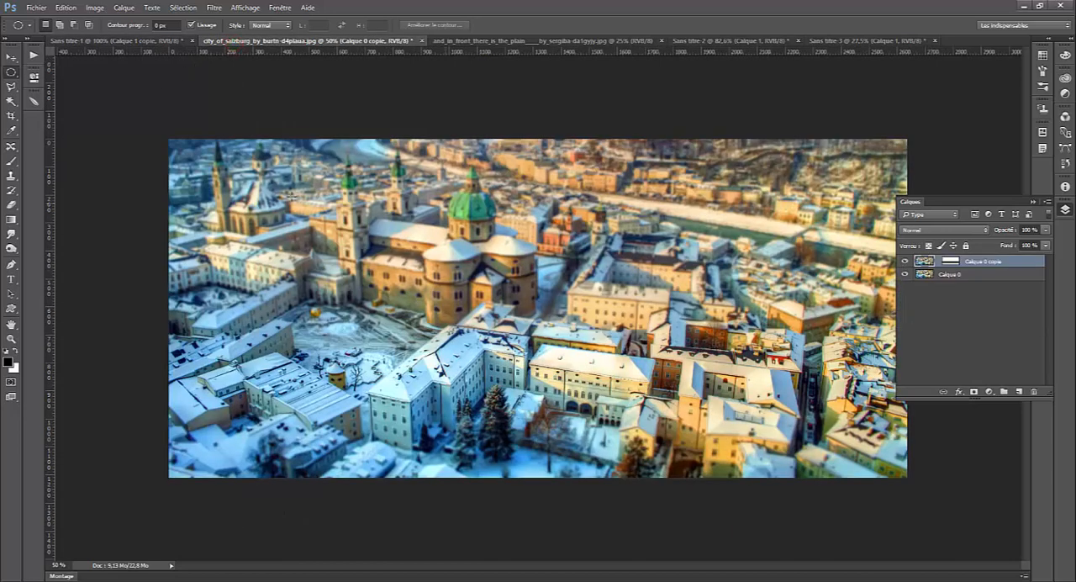
pyautogui.click(509, 41)
pyautogui.click(262, 40)
pyautogui.click(570, 42)
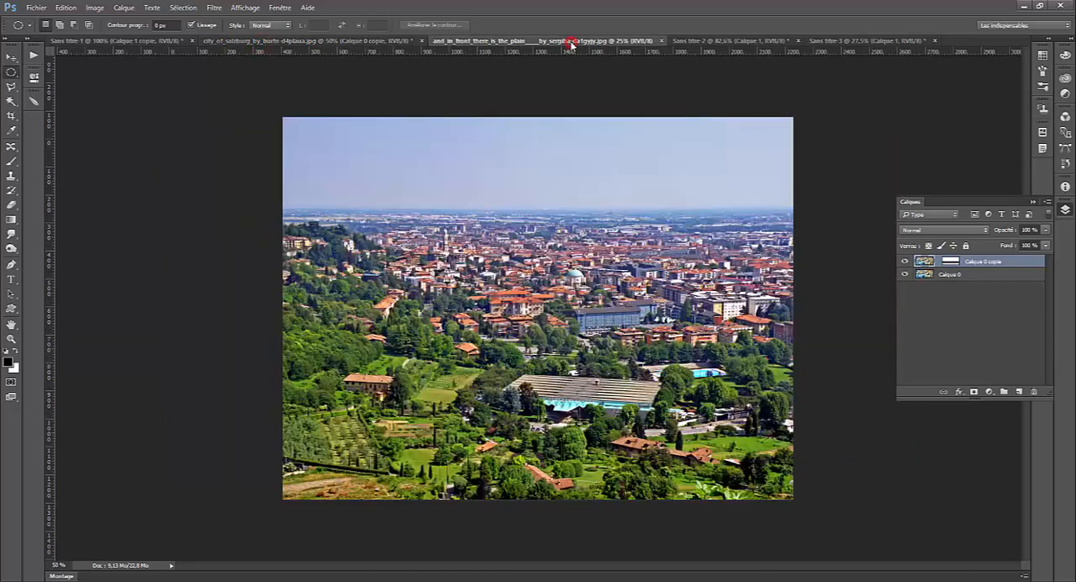
pyautogui.click(705, 41)
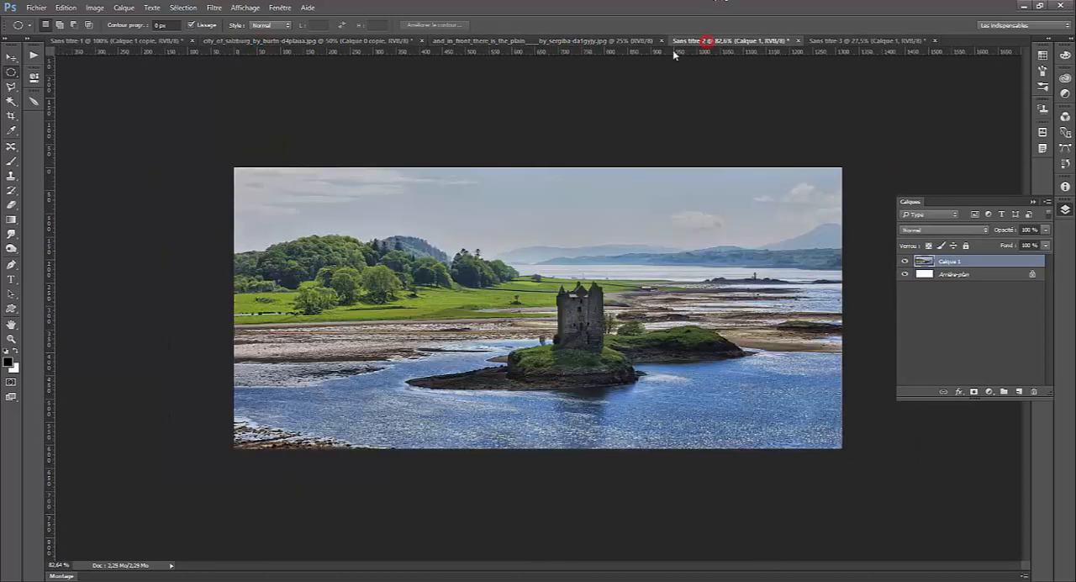
pyautogui.click(853, 40)
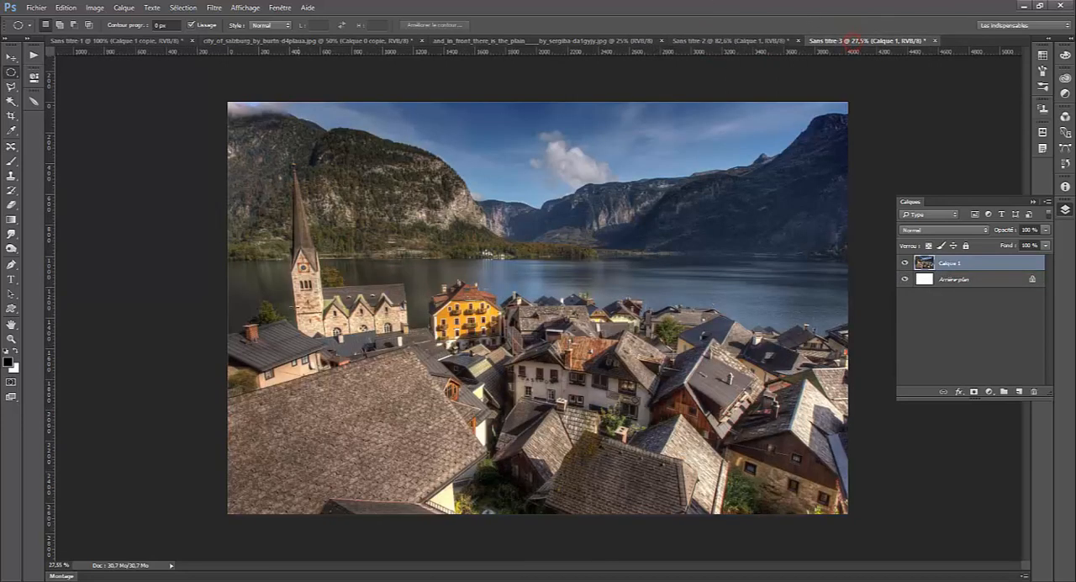
pyautogui.click(490, 42)
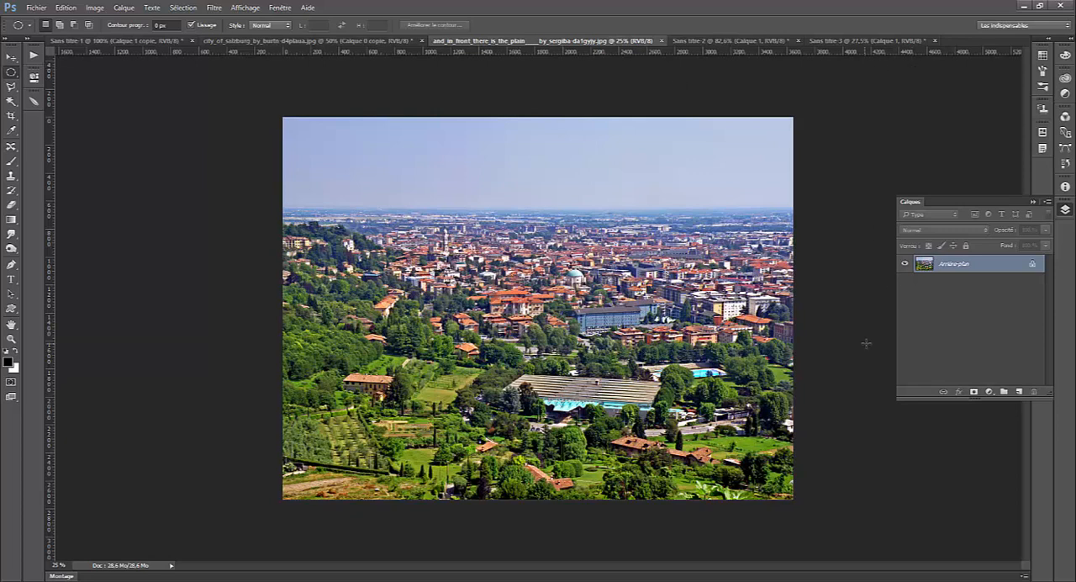
# - Unlock the city photo's background layer, keep its default layer style, and duplicate it
pyautogui.doubleClick(1031, 265)
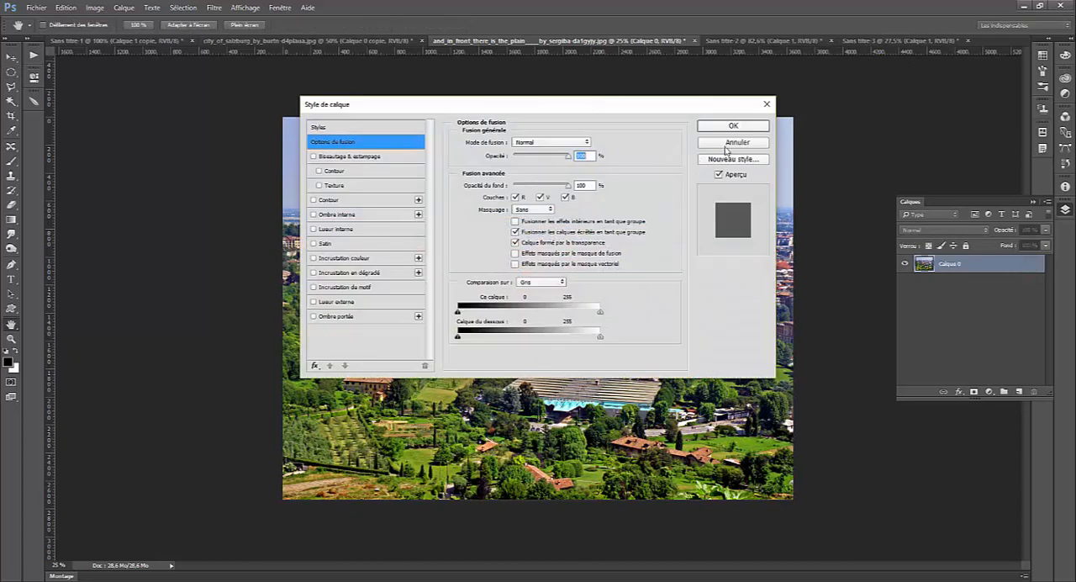
pyautogui.click(732, 143)
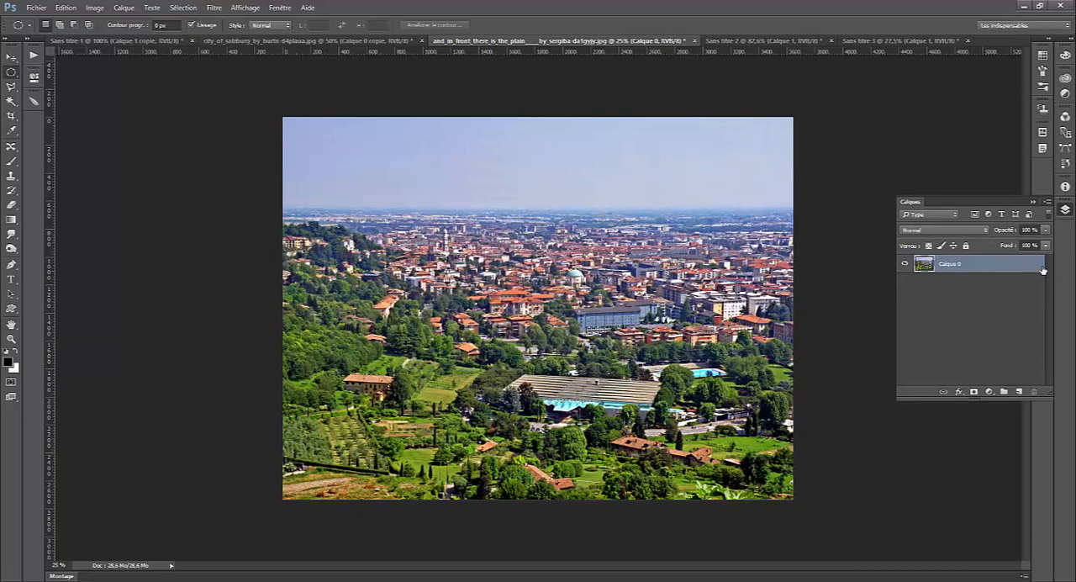
pyautogui.hotkey('ctrl', 'j')
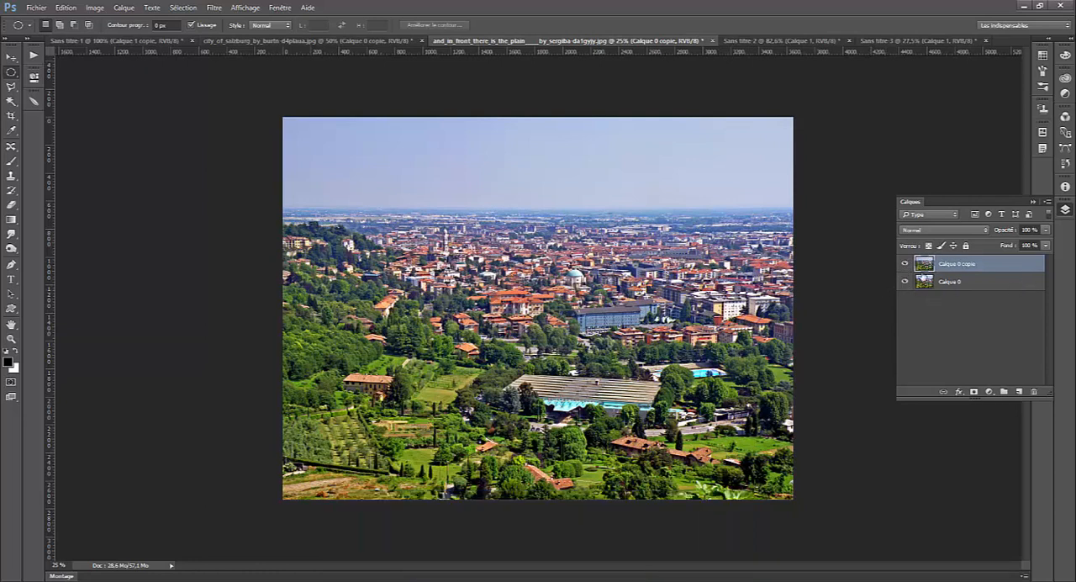
# - Add a Teinte/Saturation adjustment layer above the copy with saturation +39 and lightness +4
pyautogui.click(989, 392)
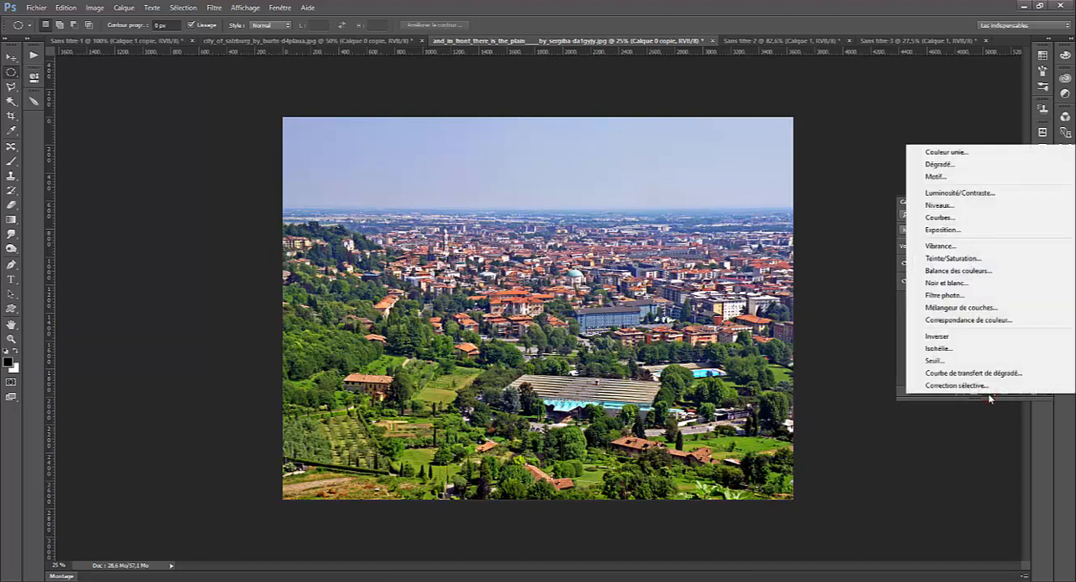
pyautogui.click(943, 259)
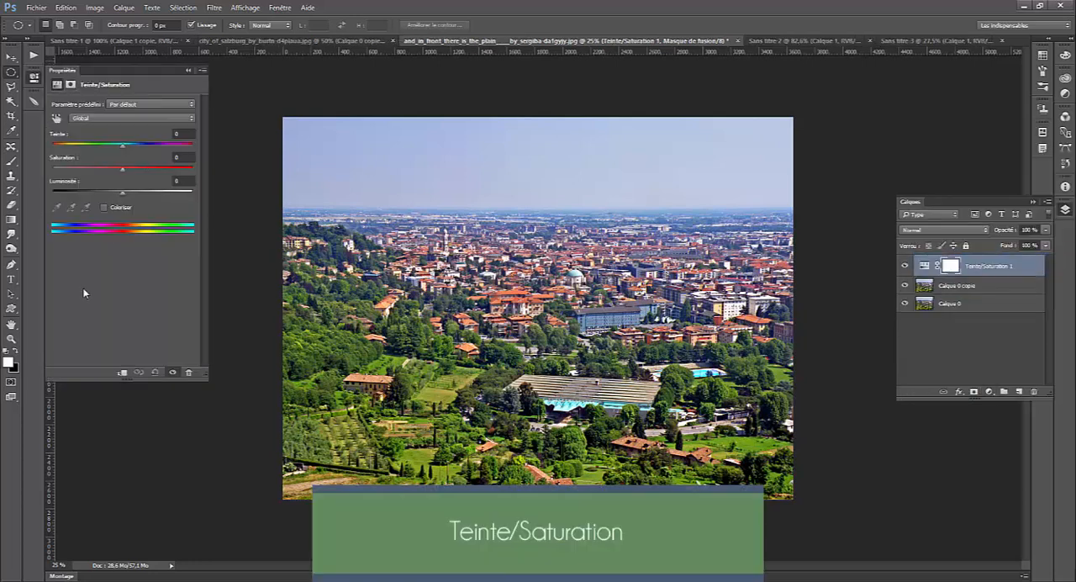
pyautogui.moveTo(122, 171); pyautogui.dragTo(144, 174)
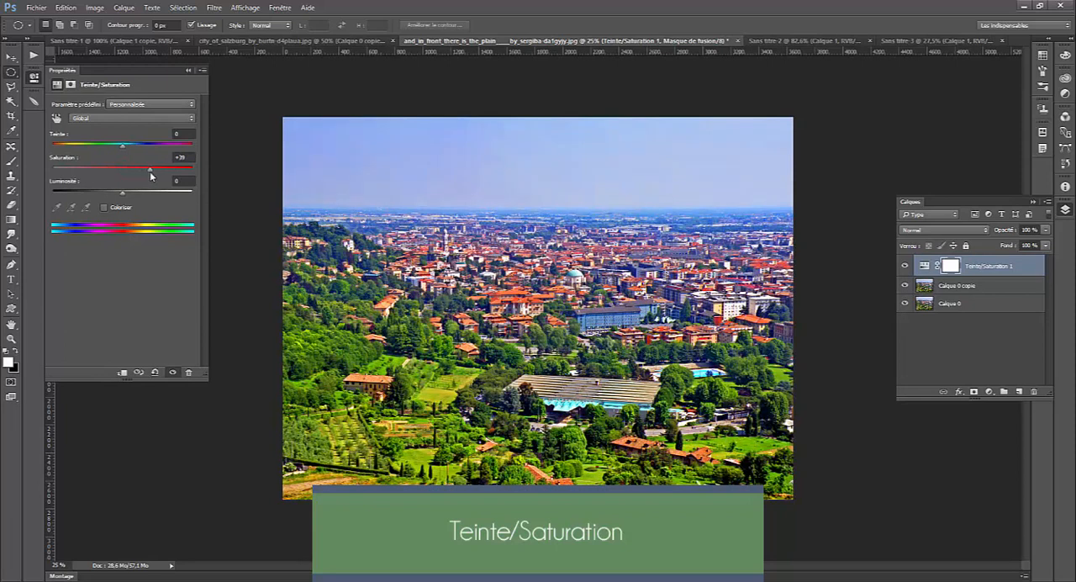
pyautogui.moveTo(122, 192); pyautogui.dragTo(126, 196)
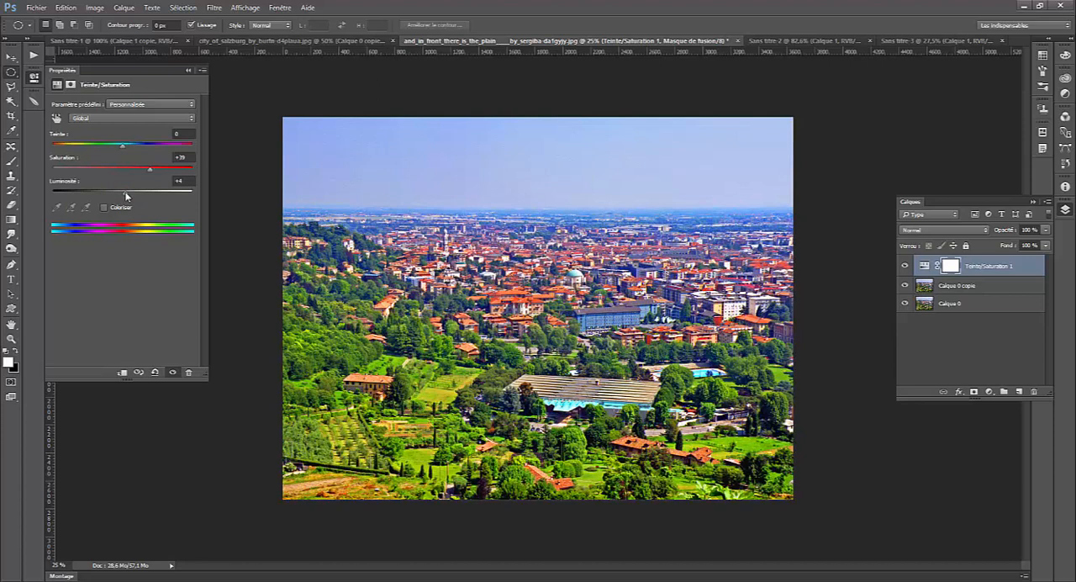
# - Apply the Flou de l'objectif filter to the duplicated photo layer with a Hexagone (6) shape and a radius of 17
pyautogui.click(1001, 288)
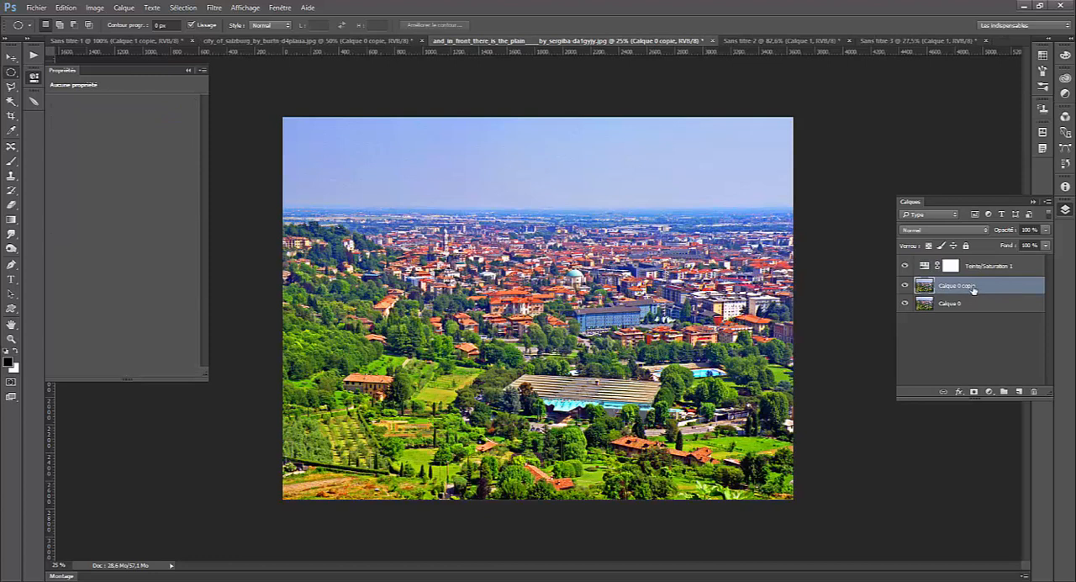
pyautogui.click(211, 9)
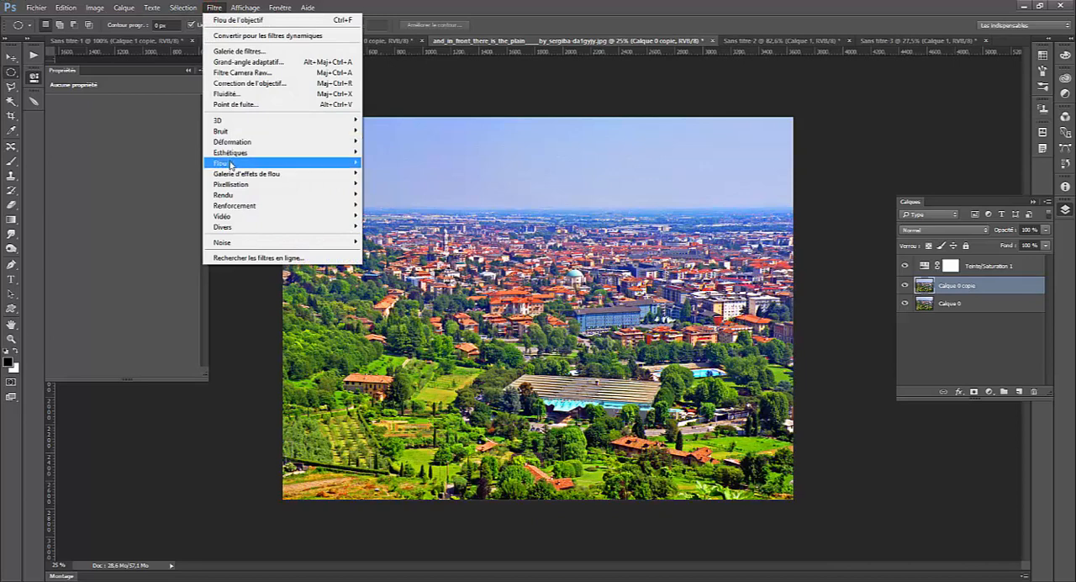
pyautogui.moveTo(231, 164)
pyautogui.click(409, 184)
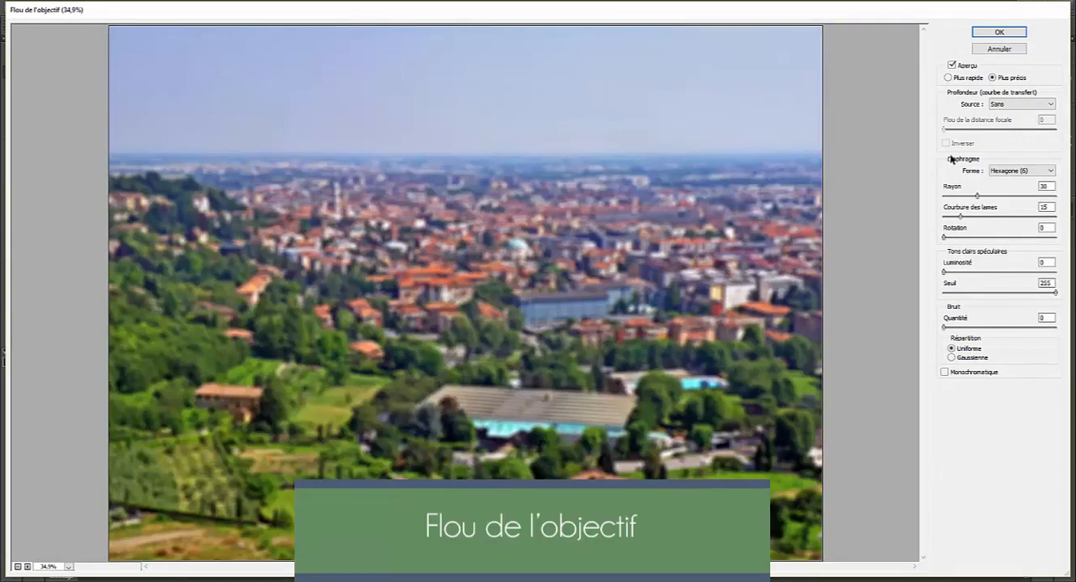
pyautogui.click(1008, 172)
pyautogui.click(1008, 173)
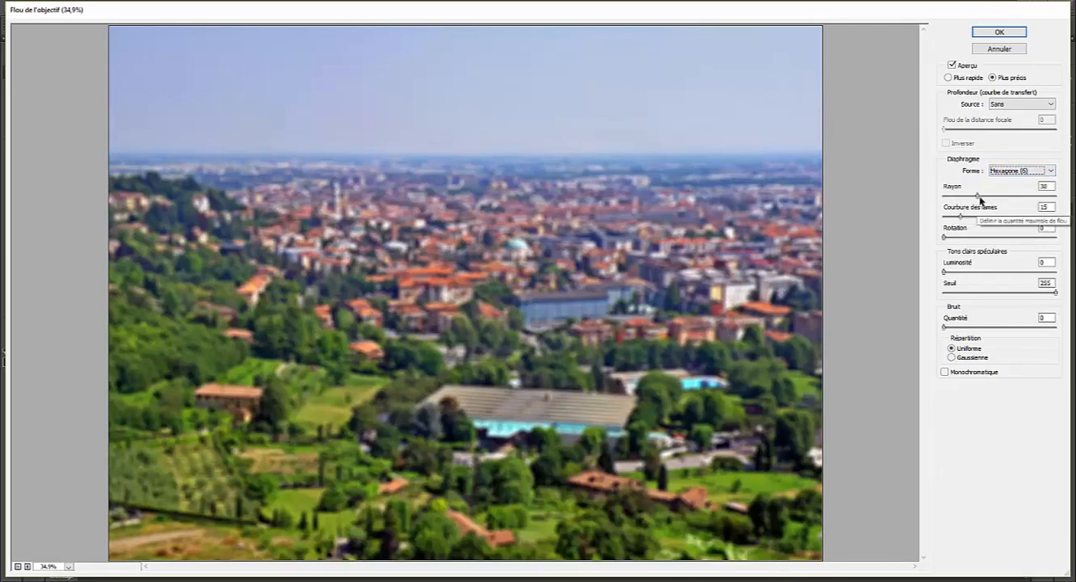
pyautogui.moveTo(978, 196); pyautogui.dragTo(970, 196)
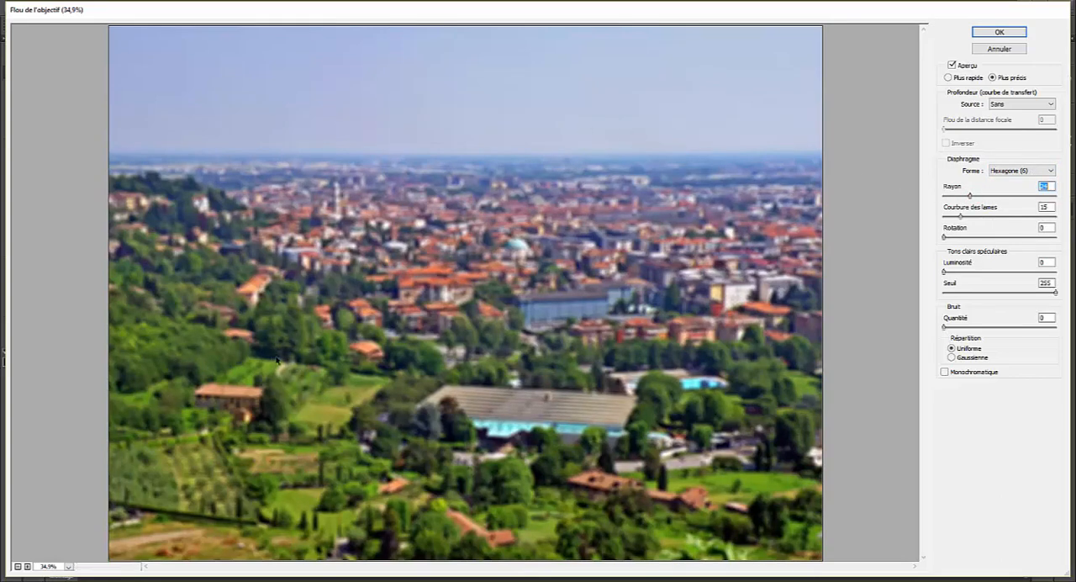
pyautogui.moveTo(970, 197); pyautogui.dragTo(967, 196)
pyautogui.moveTo(967, 196); pyautogui.dragTo(971, 198)
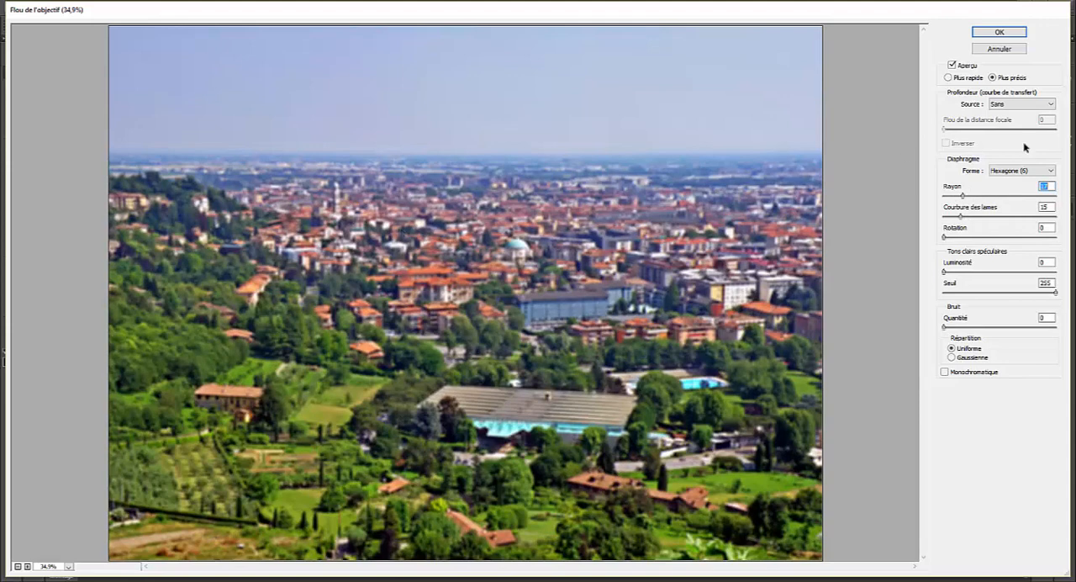
pyautogui.click(1047, 207)
pyautogui.click(994, 32)
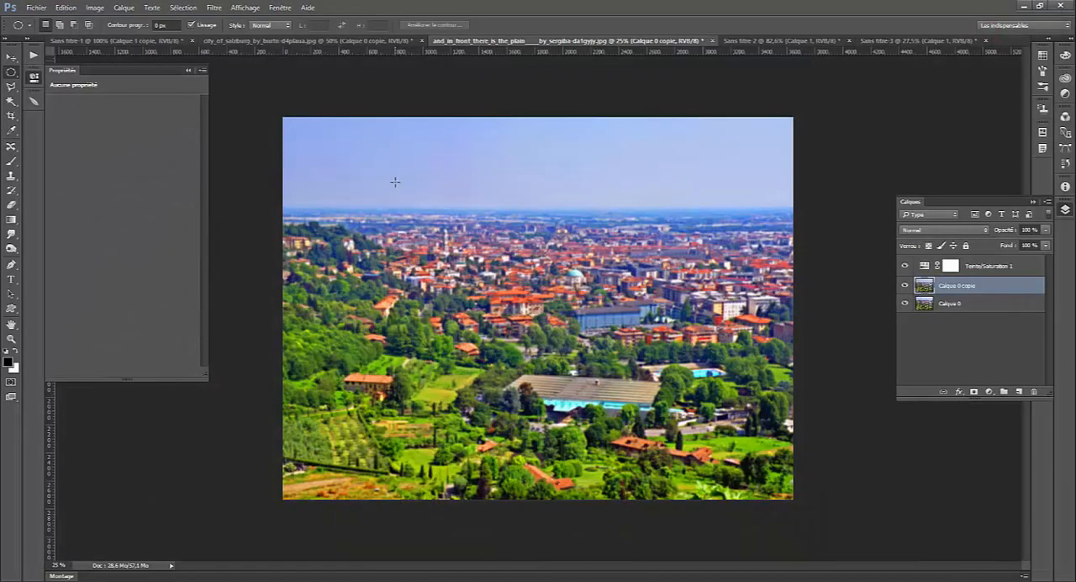
# - Compare the photo with and without the blurred copy layer and check the option for repeating the last filter
pyautogui.click(904, 286)
pyautogui.click(904, 286)
pyautogui.click(903, 287)
pyautogui.click(904, 286)
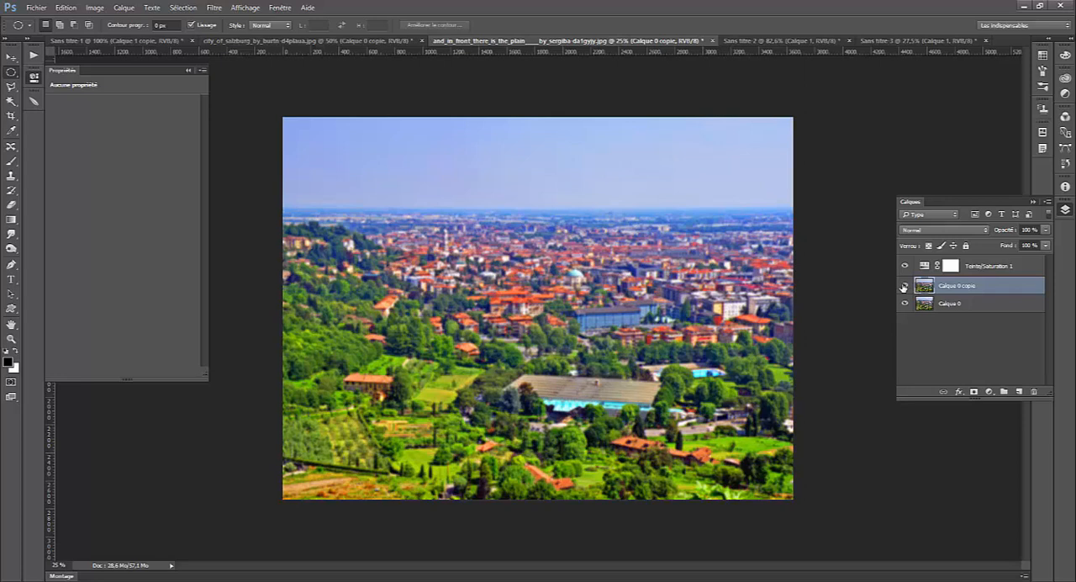
pyautogui.click(214, 7)
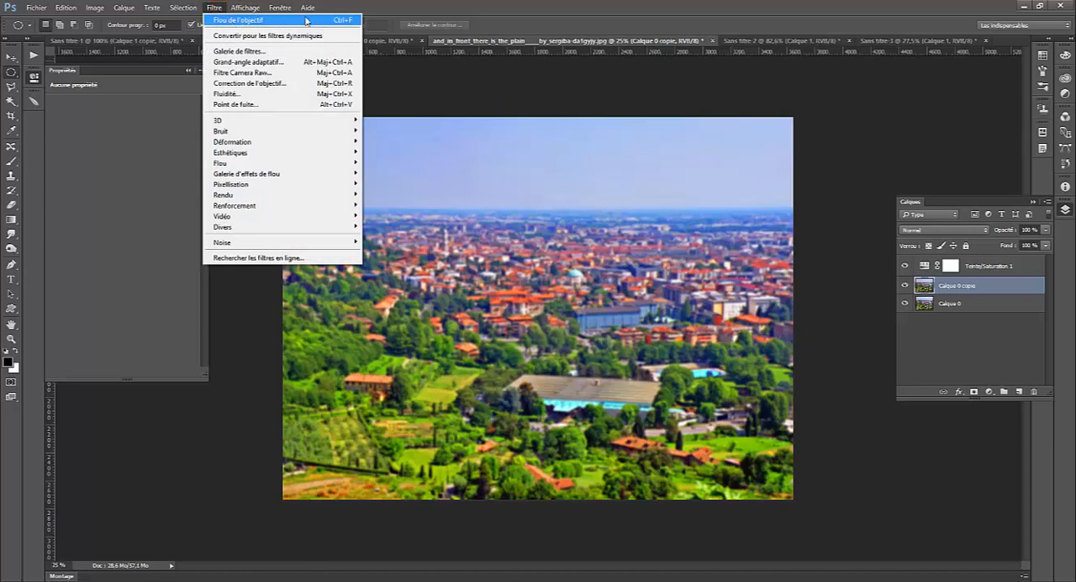
pyautogui.click(903, 119)
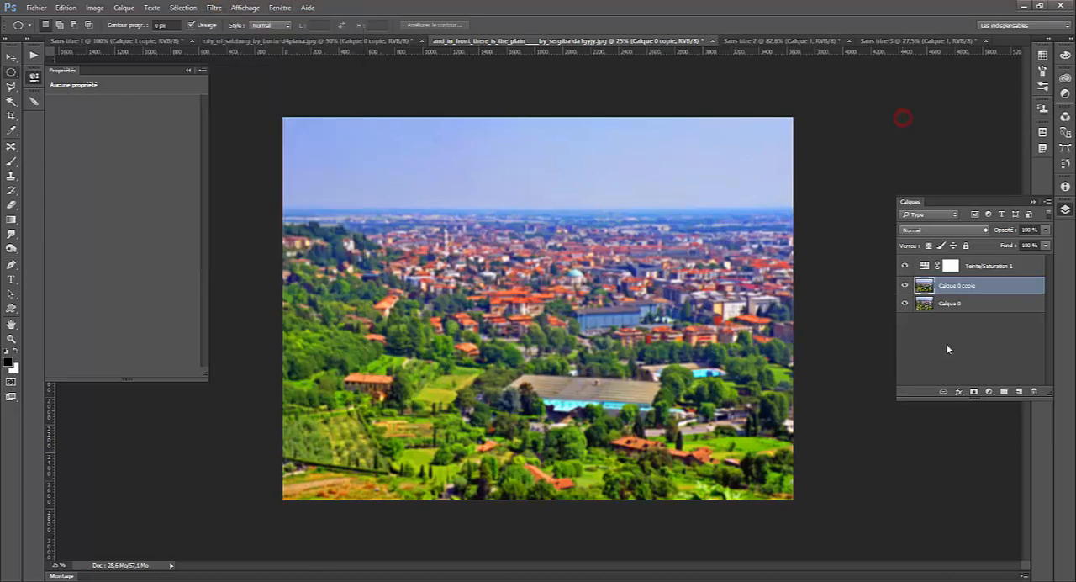
# - Add a layer mask to the blurred copy and set up the Gradient tool with black as foreground and white as background
pyautogui.click(973, 392)
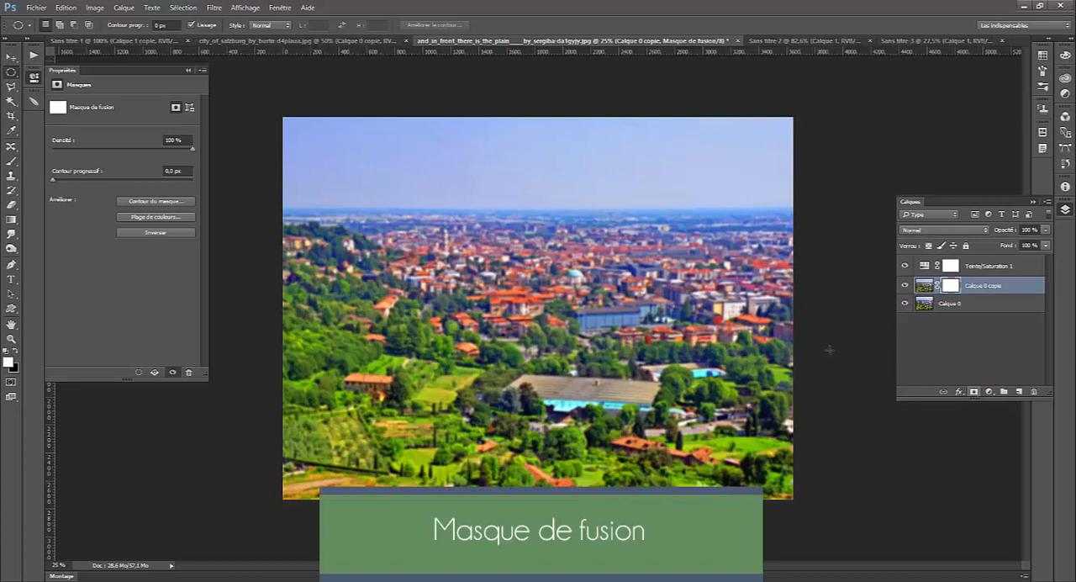
pyautogui.click(12, 220)
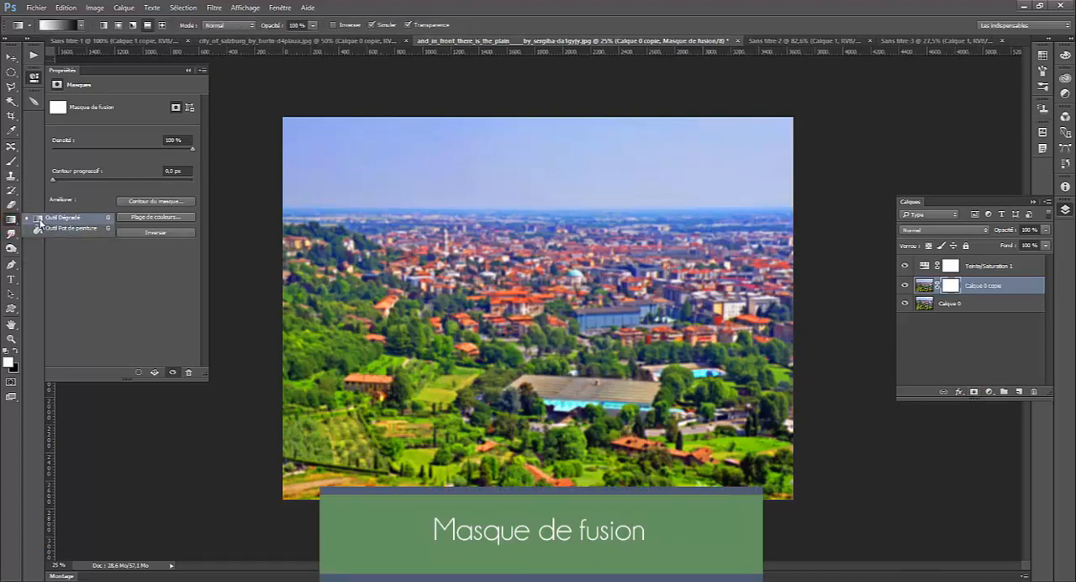
pyautogui.click(42, 221)
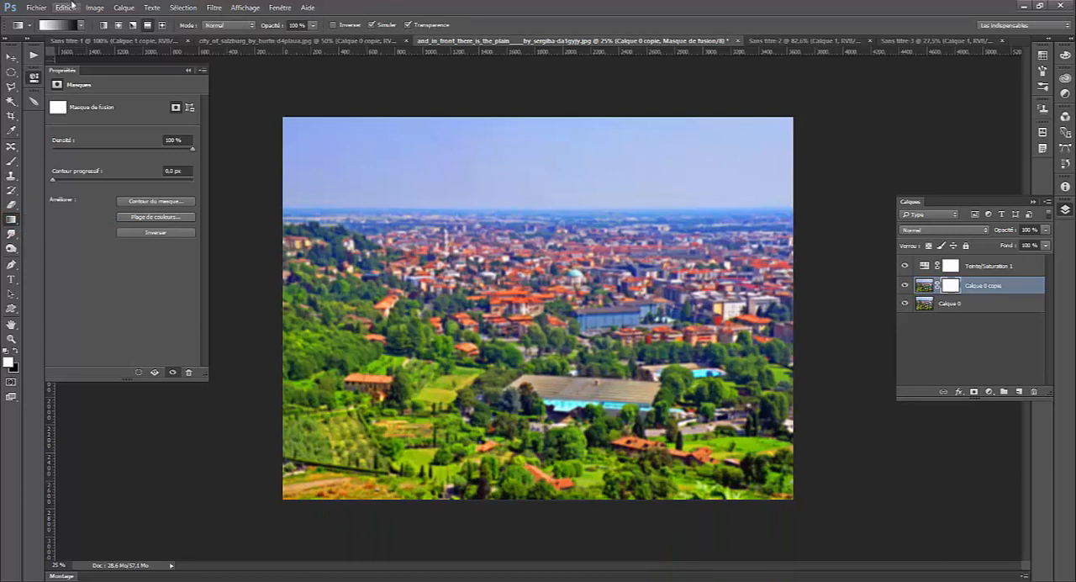
pyautogui.click(81, 26)
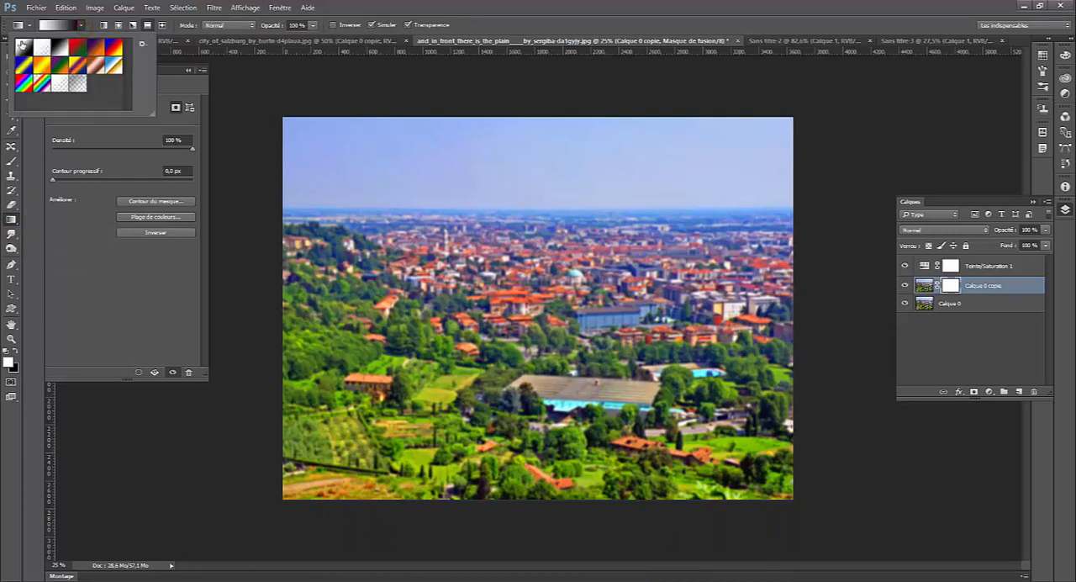
pyautogui.click(82, 25)
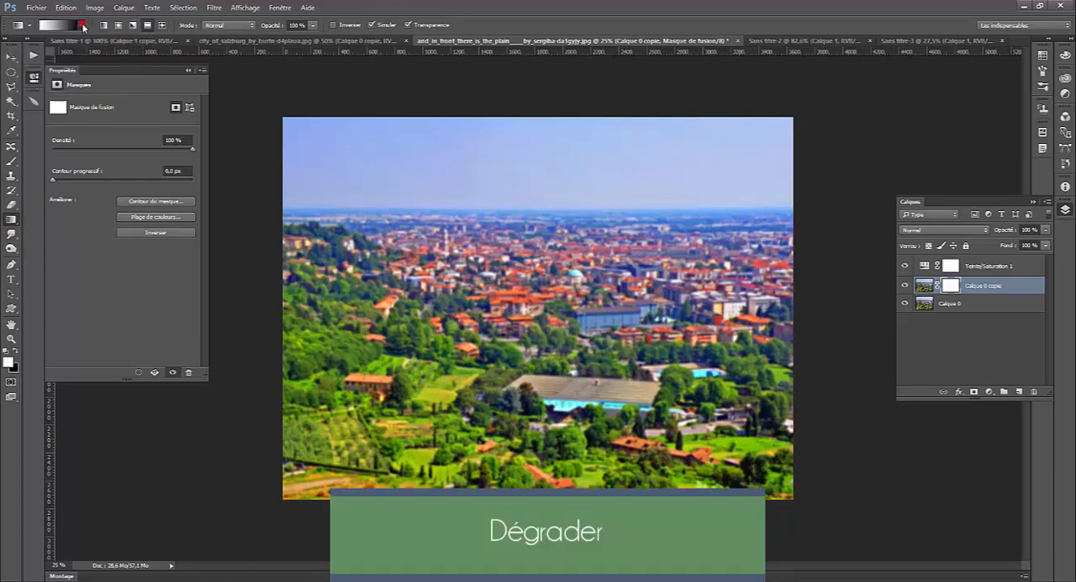
pyautogui.click(14, 351)
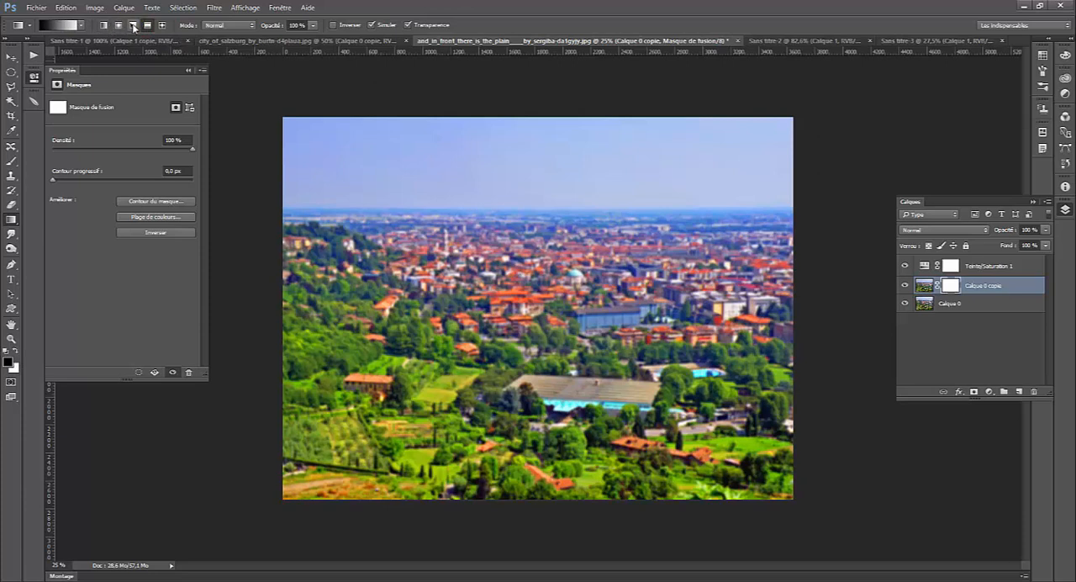
# - Review the gradient types and draw a short vertical reflected gradient on the mask across the large striped-roof building
pyautogui.click(104, 25)
pyautogui.click(120, 26)
pyautogui.click(132, 26)
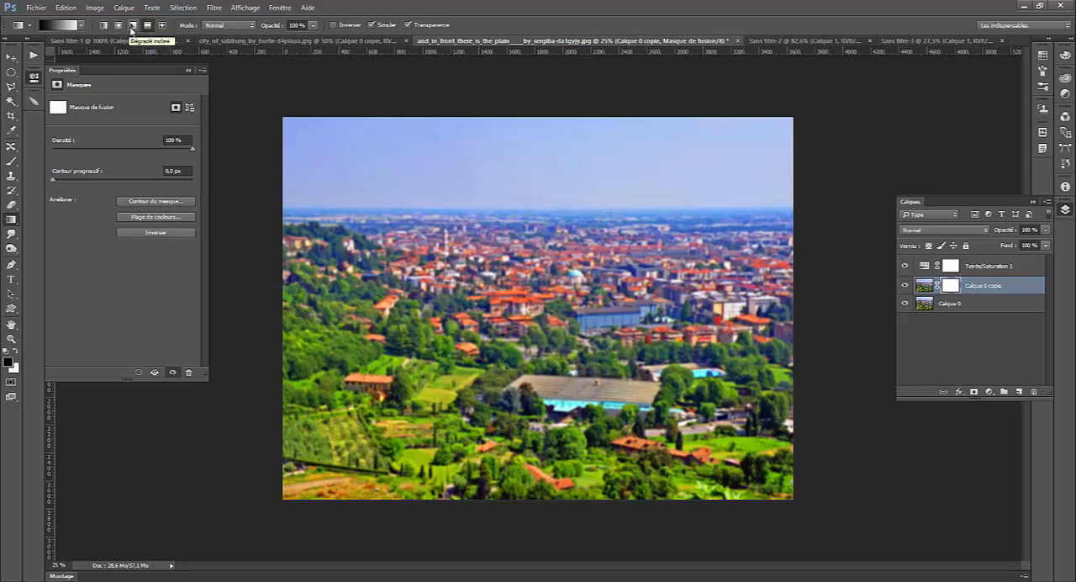
pyautogui.click(160, 25)
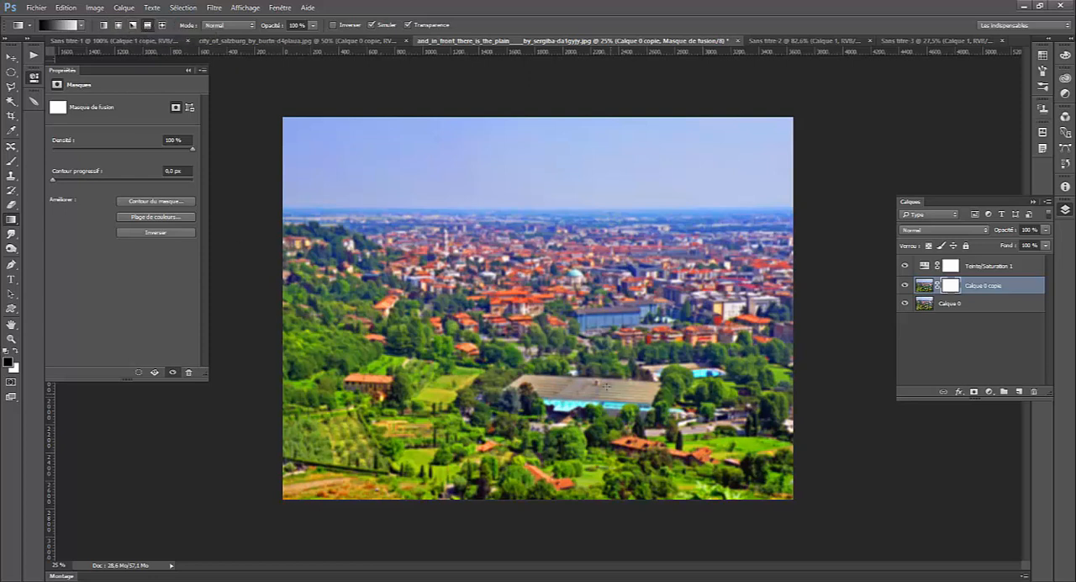
pyautogui.moveTo(613, 359); pyautogui.dragTo(614, 403)
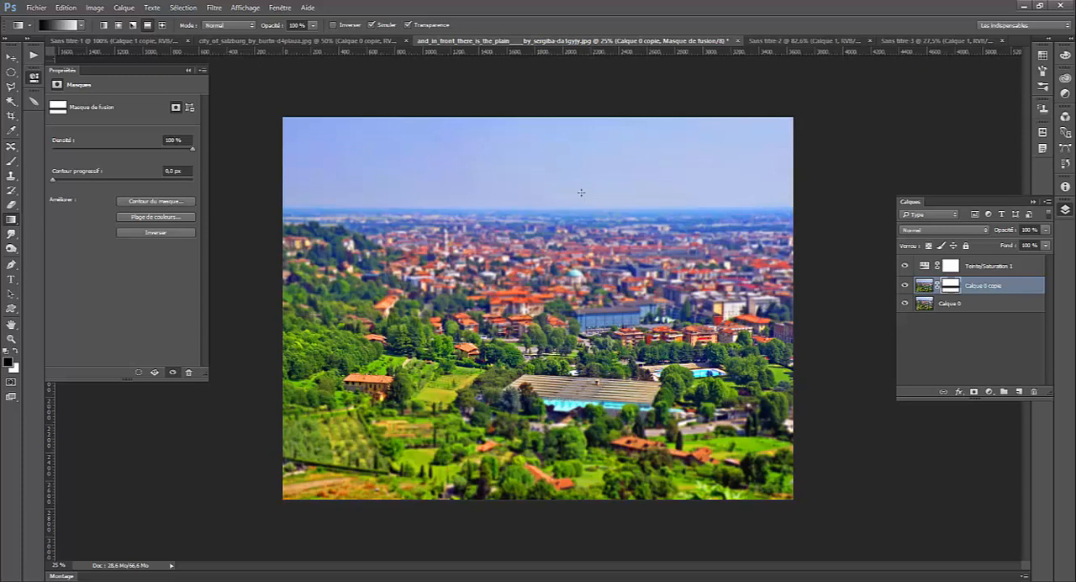
# - Unlink the mask from the blurred copy and move it up so the sharp band crosses the red-roofed town
pyautogui.click(11, 56)
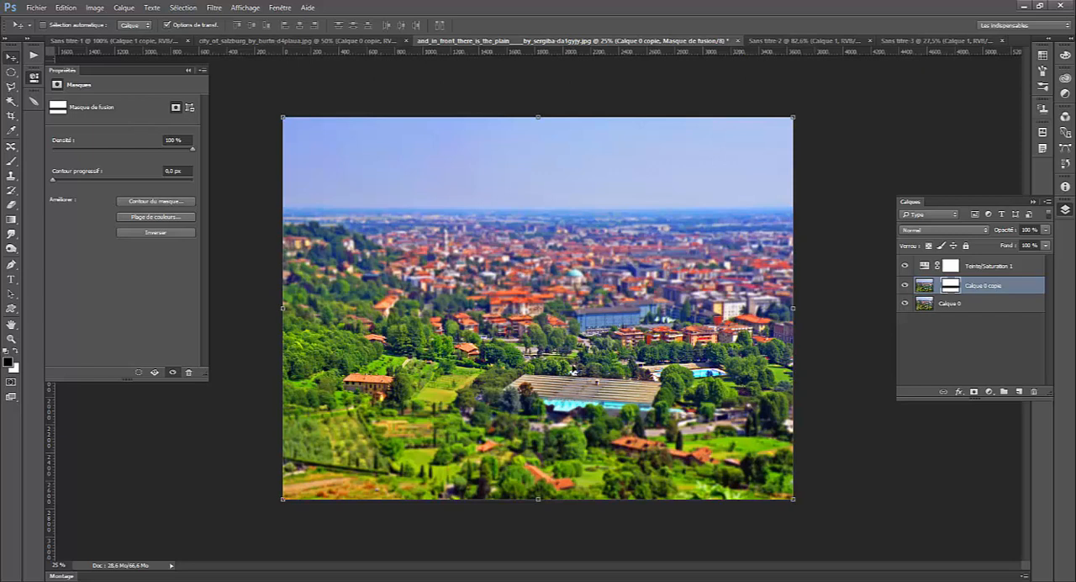
pyautogui.click(937, 290)
pyautogui.click(938, 290)
pyautogui.moveTo(630, 381); pyautogui.dragTo(630, 317)
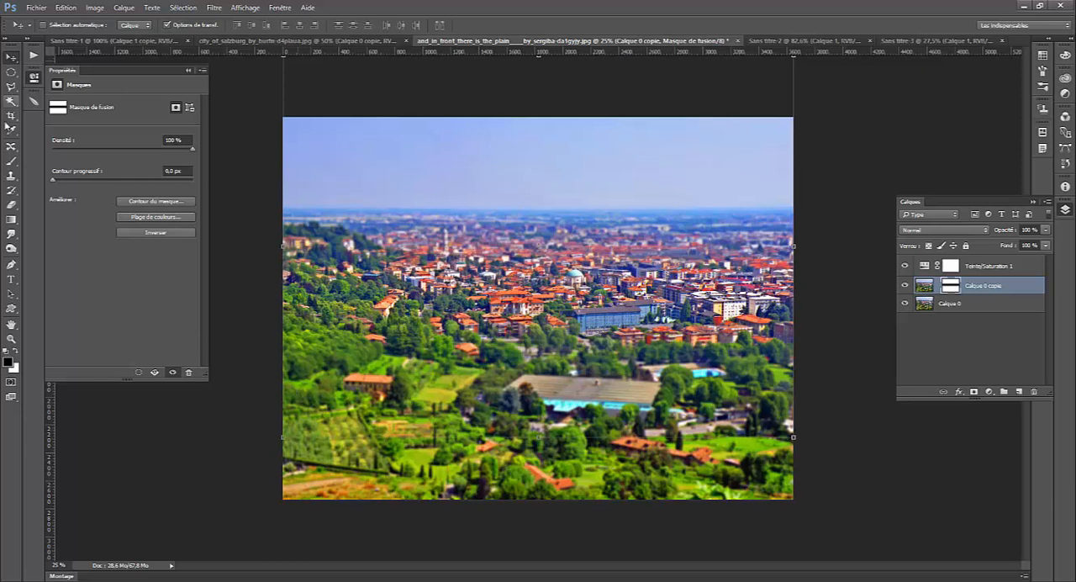
# - Crop the photo from below so it ends just at the top of the large striped-roof building
pyautogui.click(11, 115)
pyautogui.moveTo(538, 499); pyautogui.dragTo(545, 443)
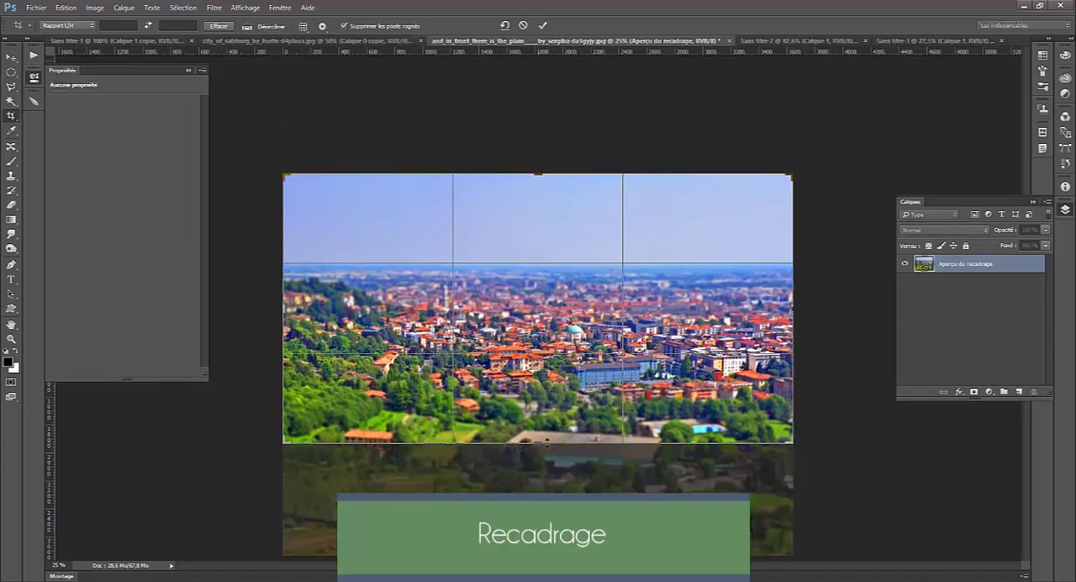
pyautogui.press('Return')
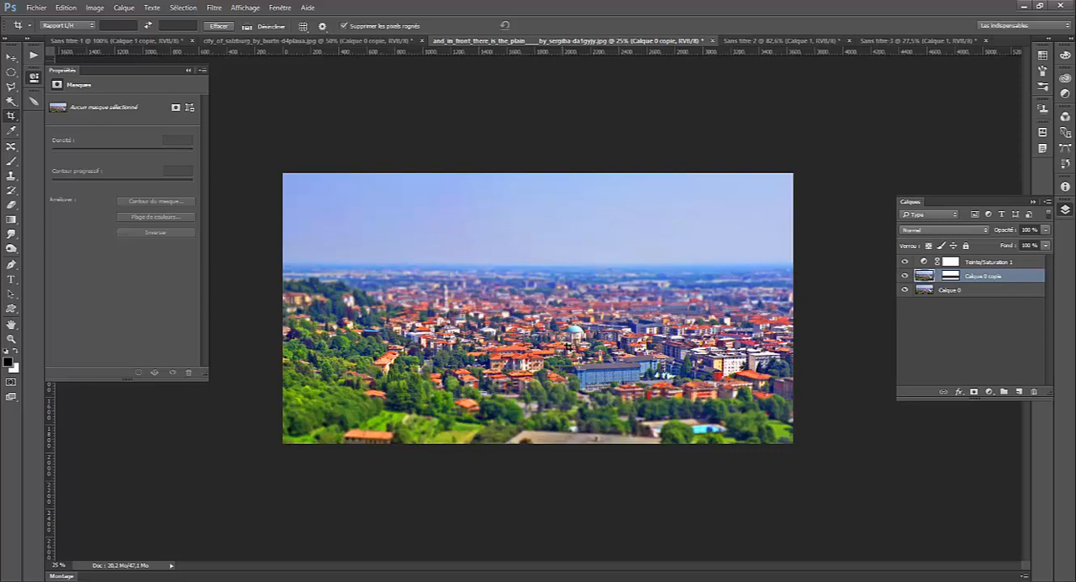
# - Reposition the blurred copy's mask so the sharp band sits across the red-roofed town
pyautogui.click(11, 57)
pyautogui.moveTo(722, 360); pyautogui.dragTo(711, 328)
pyautogui.hotkey('ctrl', 'z')
pyautogui.click(953, 278)
pyautogui.moveTo(632, 322); pyautogui.dragTo(633, 335)
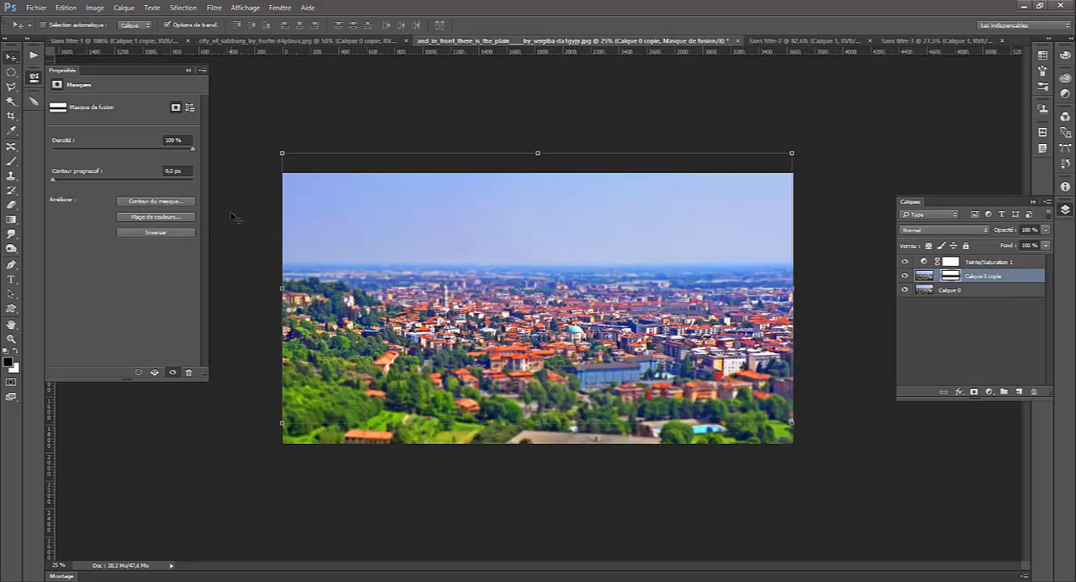
pyautogui.click(10, 73)
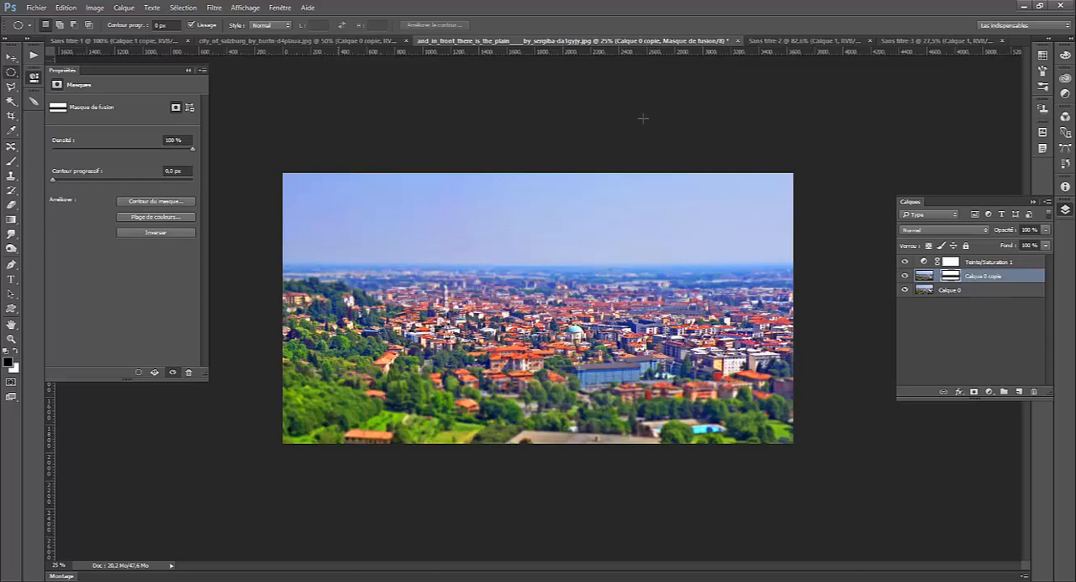
# - Switch to the castle photo, duplicate its image layer and add a Hue/Saturation adjustment with saturation +53
pyautogui.click(790, 41)
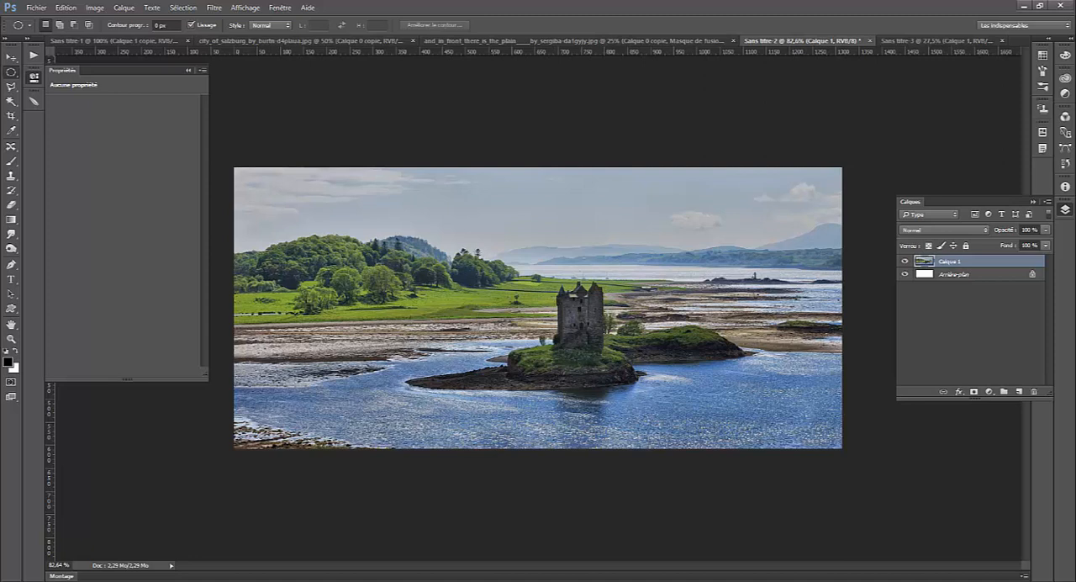
pyautogui.hotkey('ctrl', 'j')
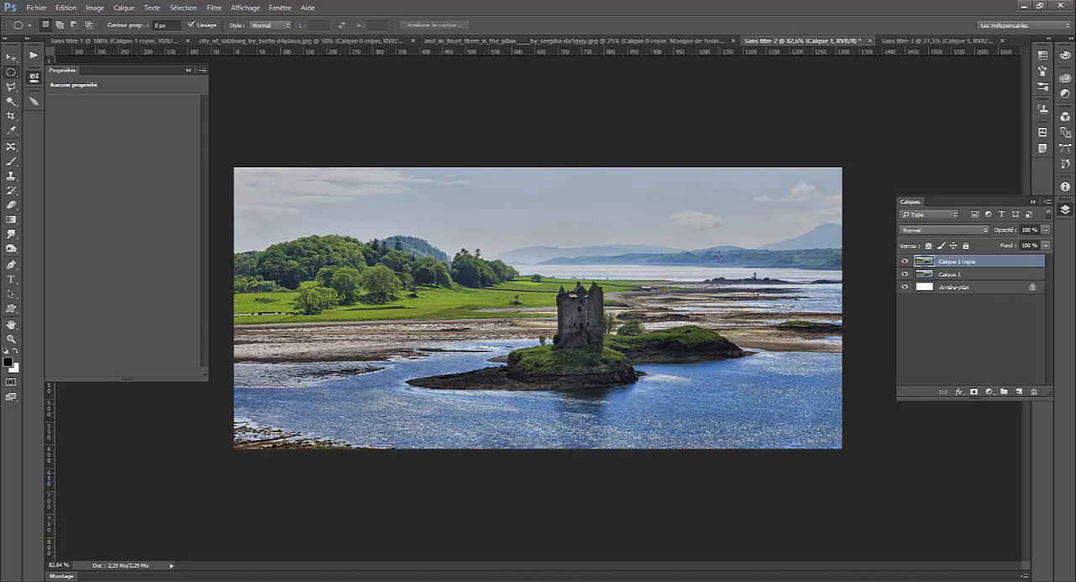
pyautogui.click(993, 393)
pyautogui.click(950, 264)
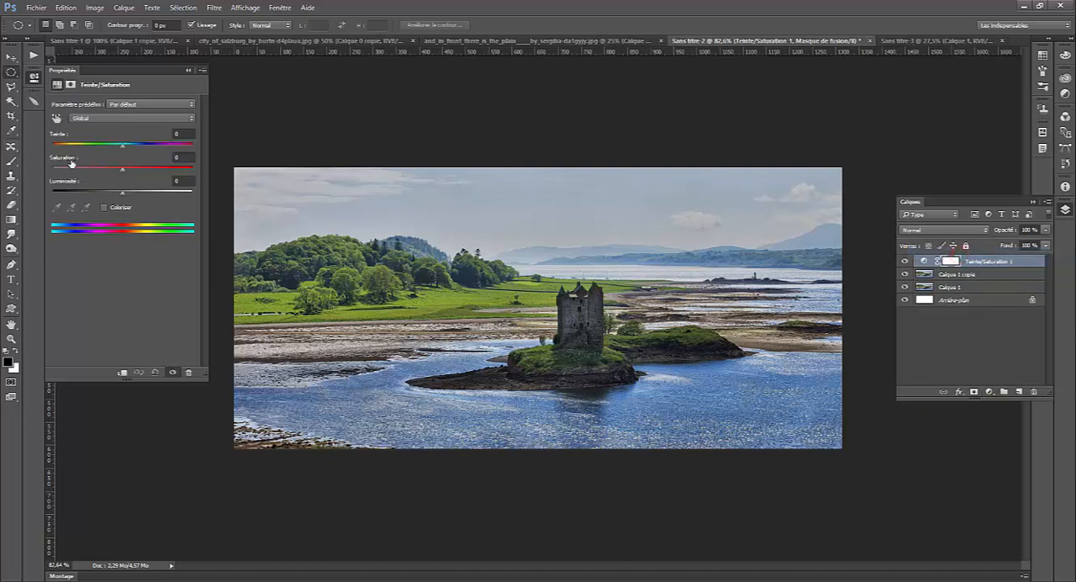
pyautogui.moveTo(141, 171); pyautogui.dragTo(159, 170)
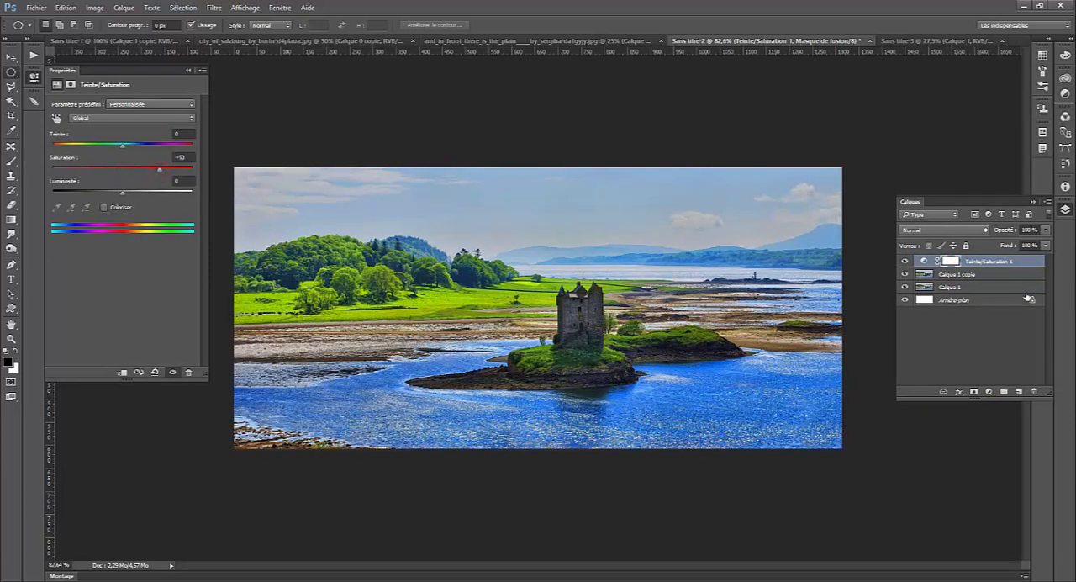
# - Apply a Lens Blur with radius 10 to the castle photo's copied layer
pyautogui.click(985, 274)
pyautogui.click(214, 7)
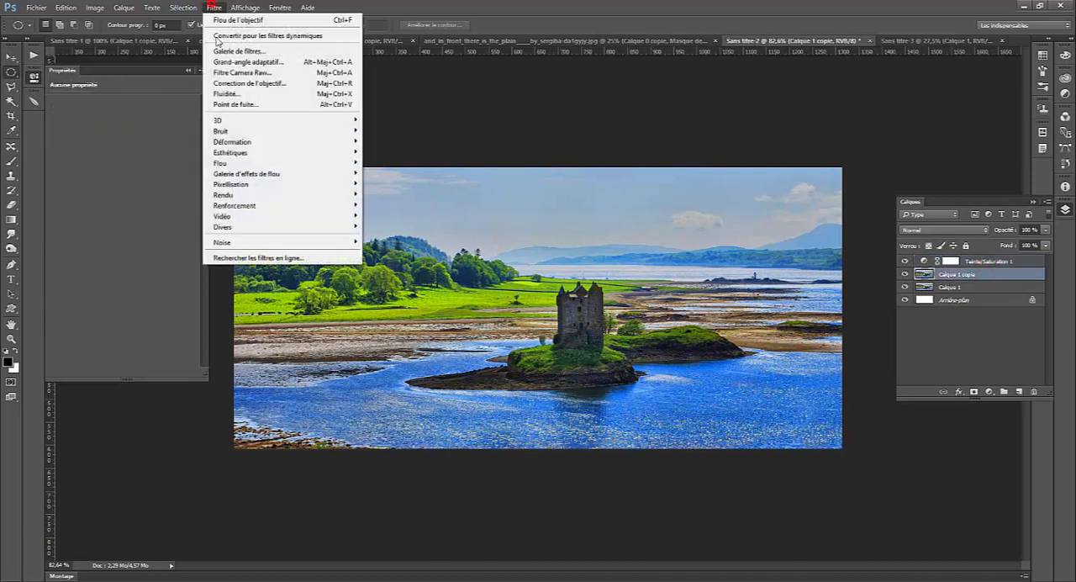
pyautogui.moveTo(331, 162)
pyautogui.click(391, 184)
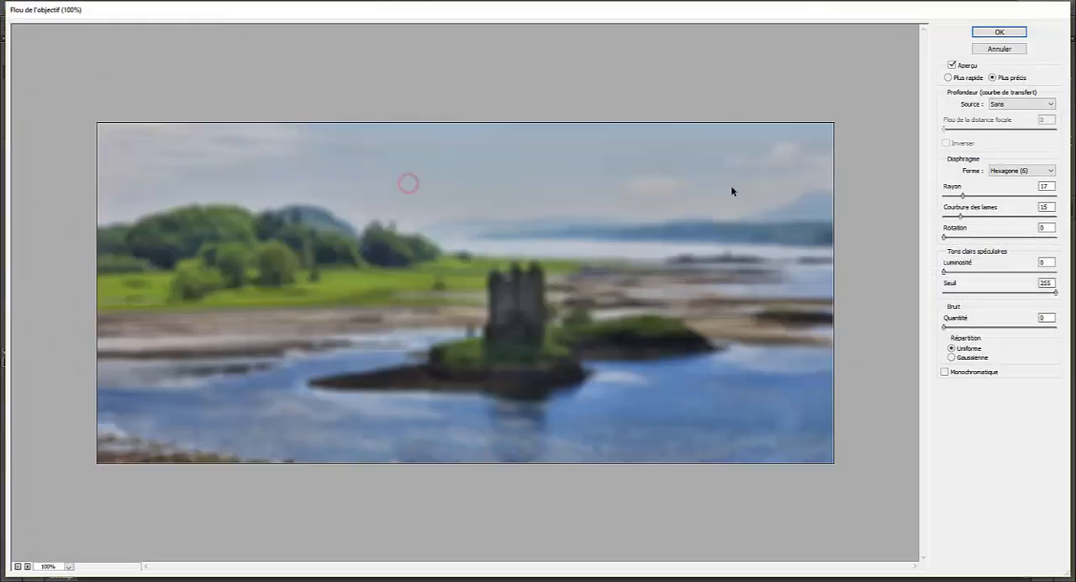
pyautogui.moveTo(960, 196); pyautogui.dragTo(954, 197)
pyautogui.click(999, 34)
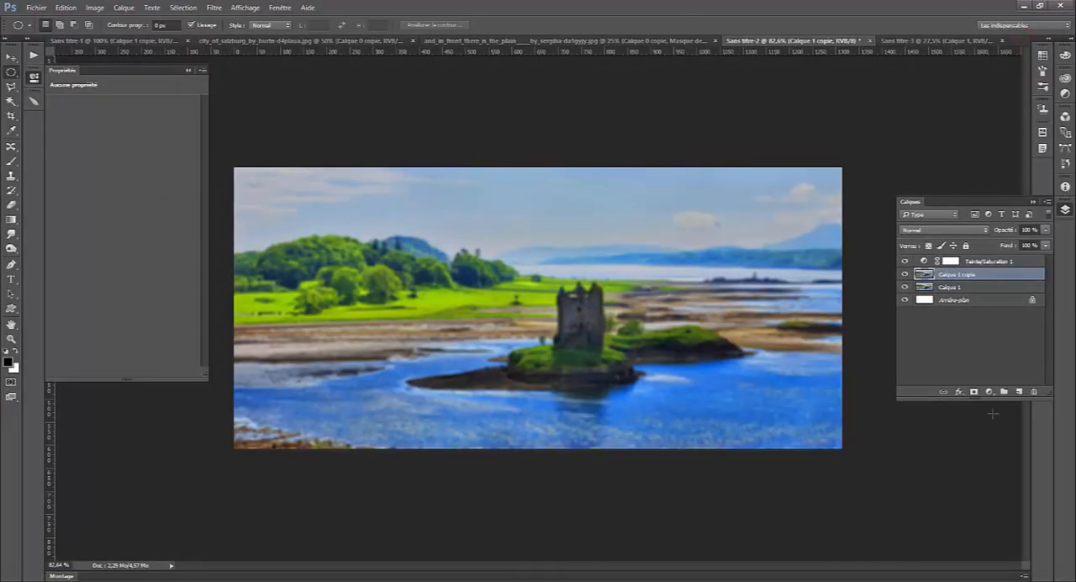
# - Add a layer mask to the blurred copy and draw a short vertical reflected gradient down the castle tower
pyautogui.click(974, 391)
pyautogui.press('g')
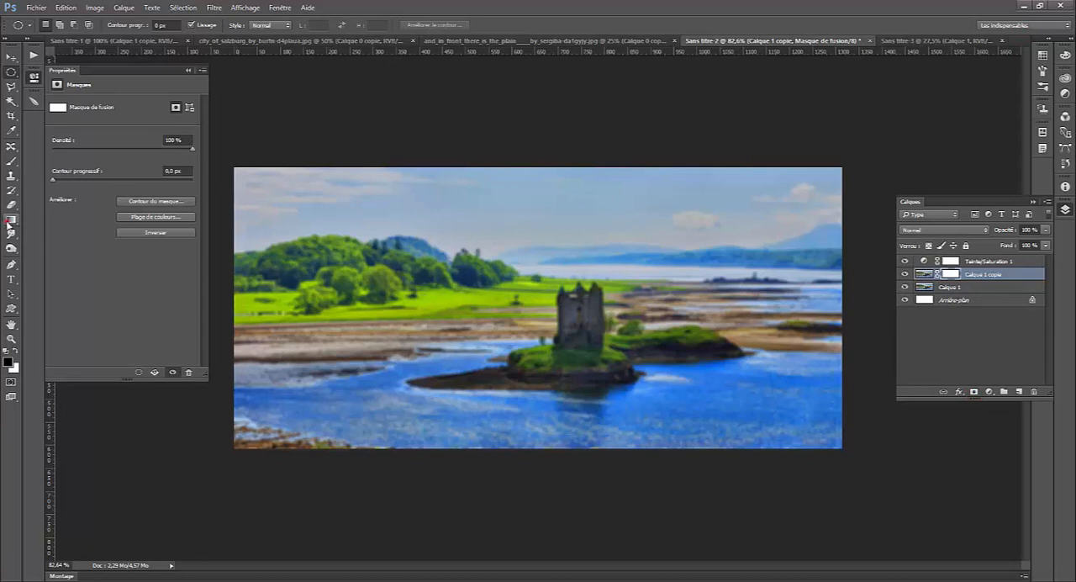
pyautogui.moveTo(581, 291); pyautogui.dragTo(580, 325)
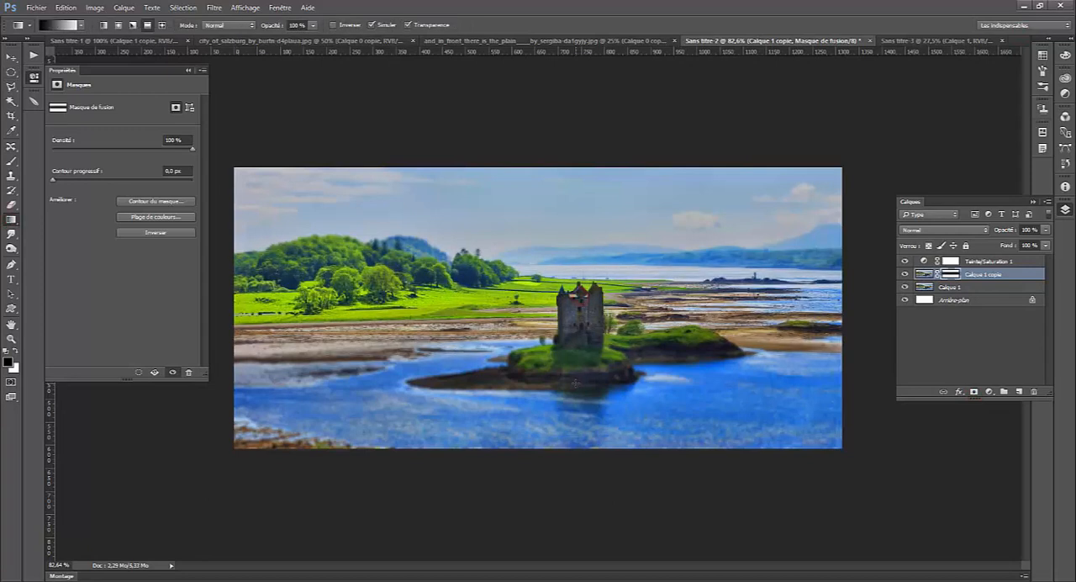
# - Unlink the mask from the blurred copy and move it down slightly over the castle
pyautogui.click(10, 55)
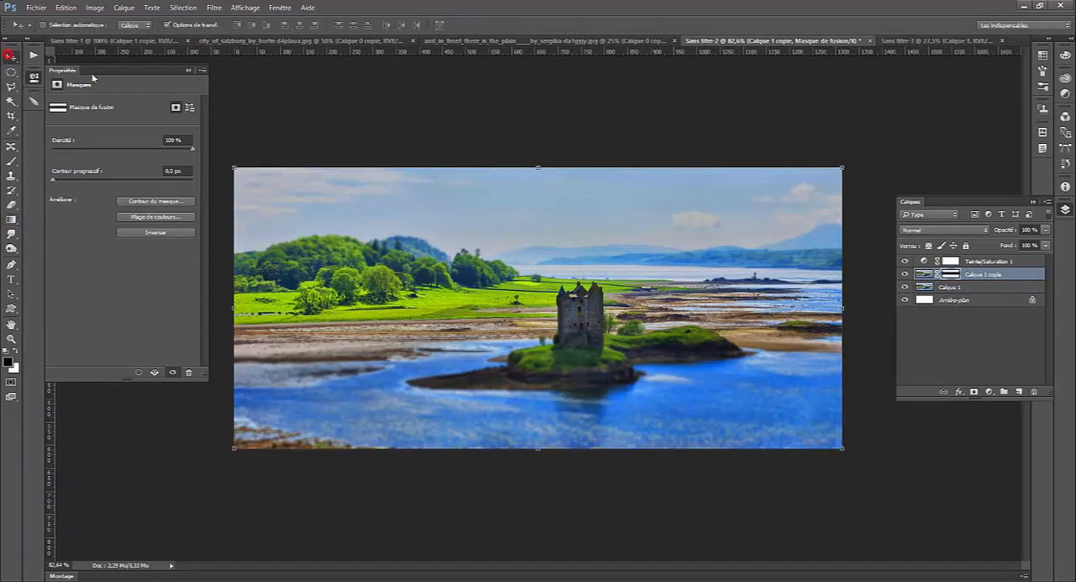
pyautogui.click(938, 275)
pyautogui.moveTo(628, 313); pyautogui.dragTo(630, 333)
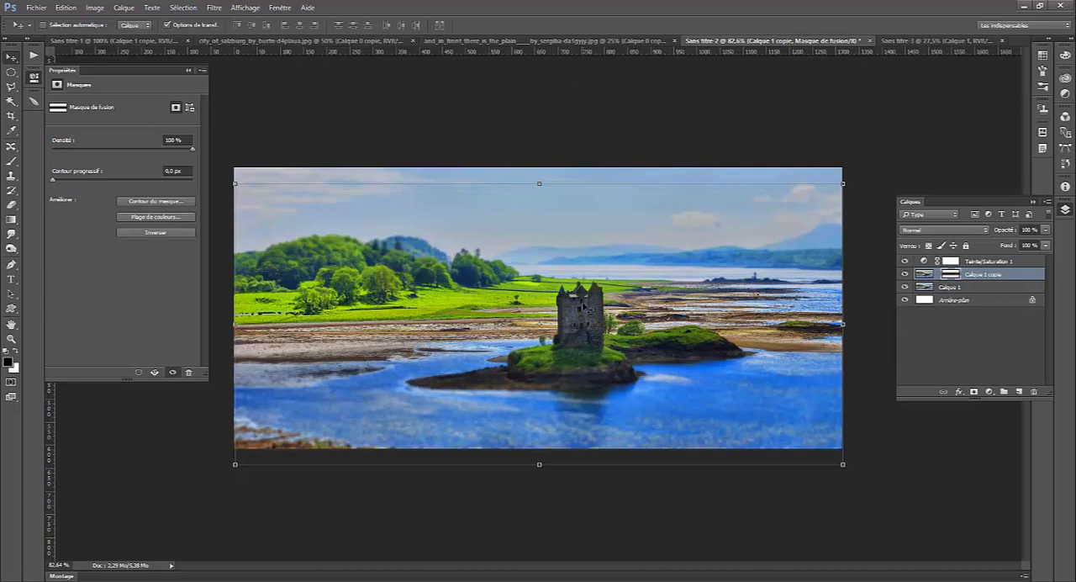
# - Clear the whole mask and draw a small radial gradient on it centred on the castle
pyautogui.hotkey('ctrl', 'a')
pyautogui.press('Delete')
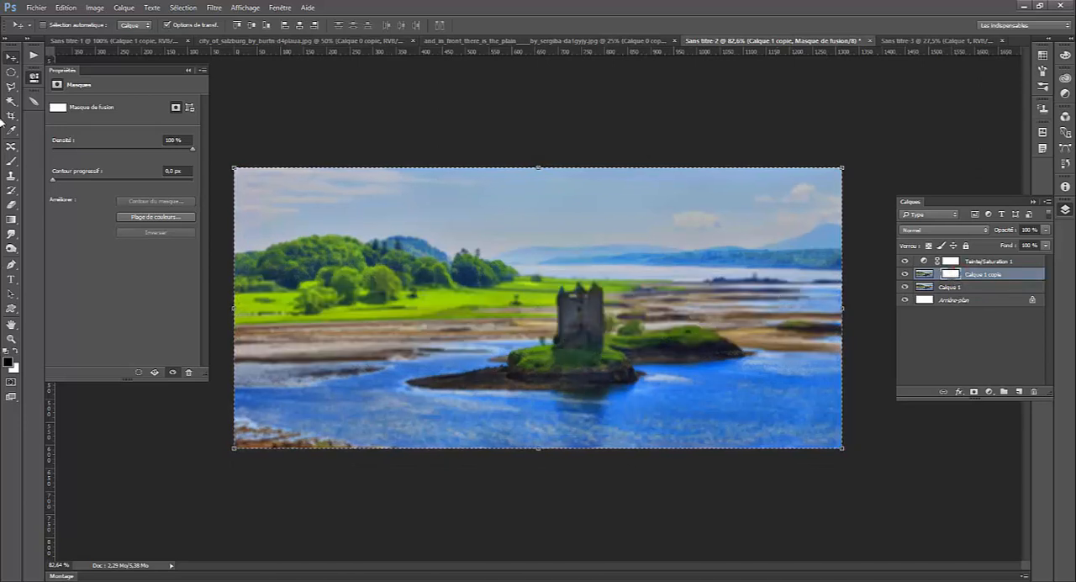
pyautogui.click(11, 218)
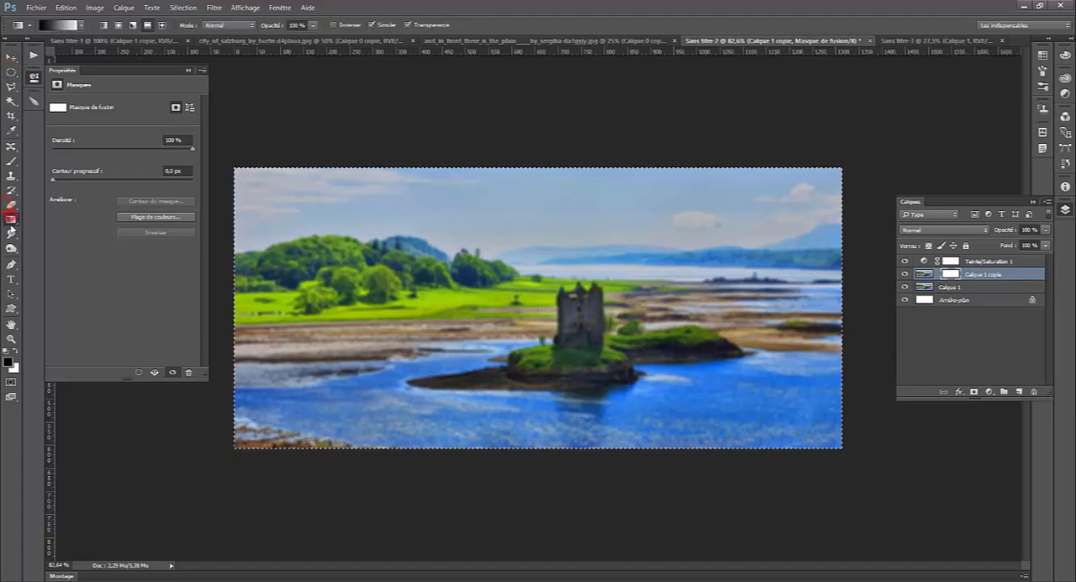
pyautogui.click(119, 26)
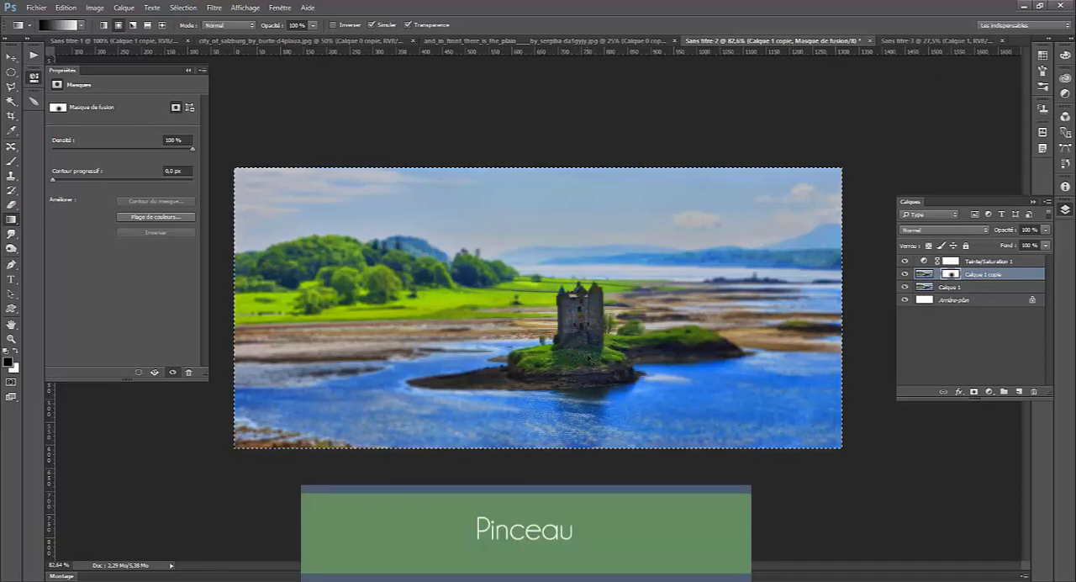
pyautogui.hotkey('ctrl', 'BackSpace')
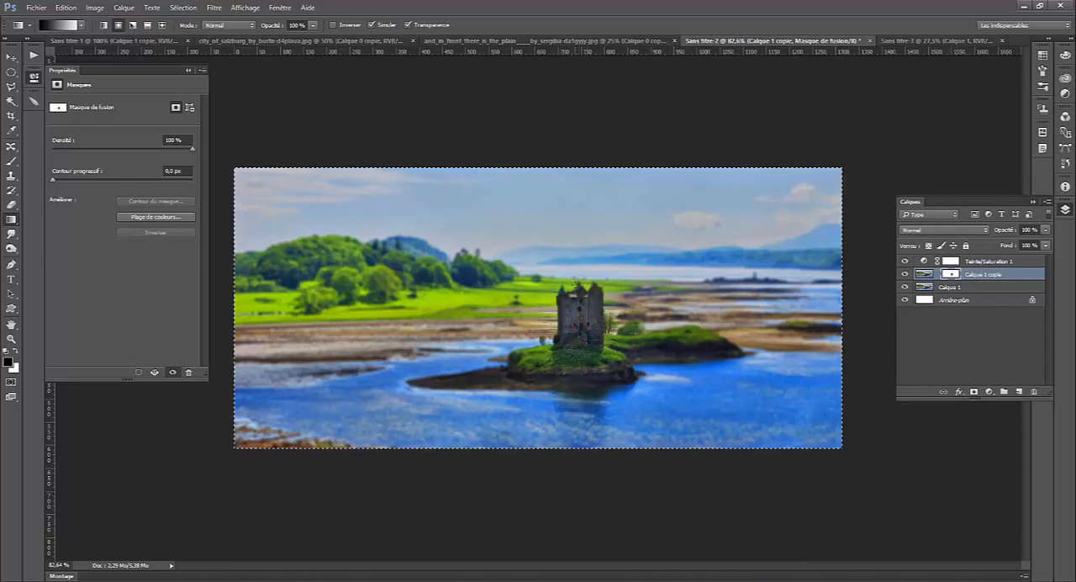
# - Paint black on the mask over the castle with a soft 46 px brush at 0% hardness
pyautogui.click(10, 161)
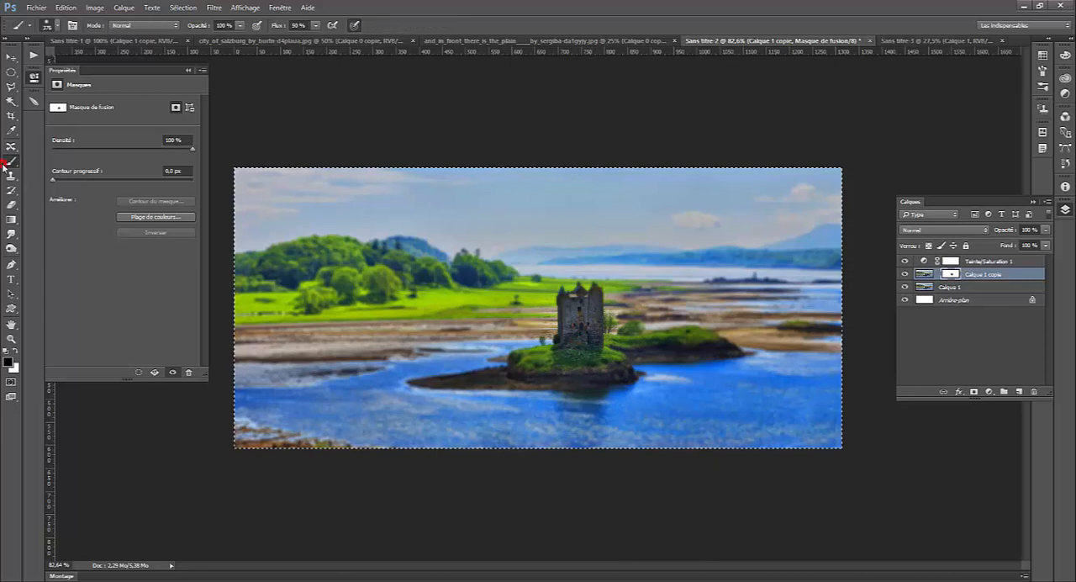
pyautogui.rightClick(593, 327)
pyautogui.click(640, 337)
pyautogui.click(595, 301)
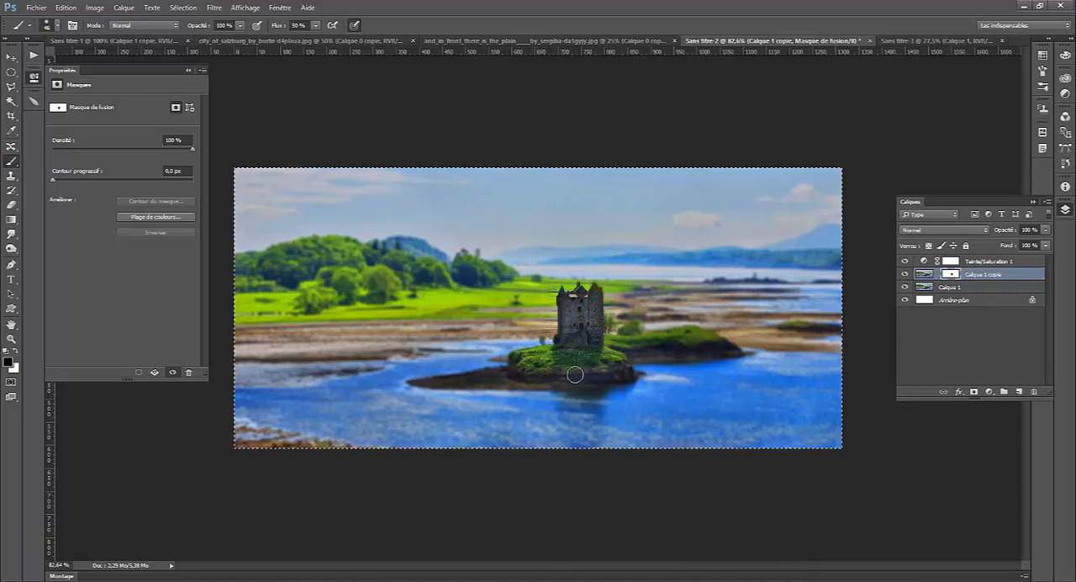
# - Enlarge the brush to 77 px, paint the islet and surrounding shore and water sharp on the mask, and switch the foreground to white
pyautogui.rightClick(604, 373)
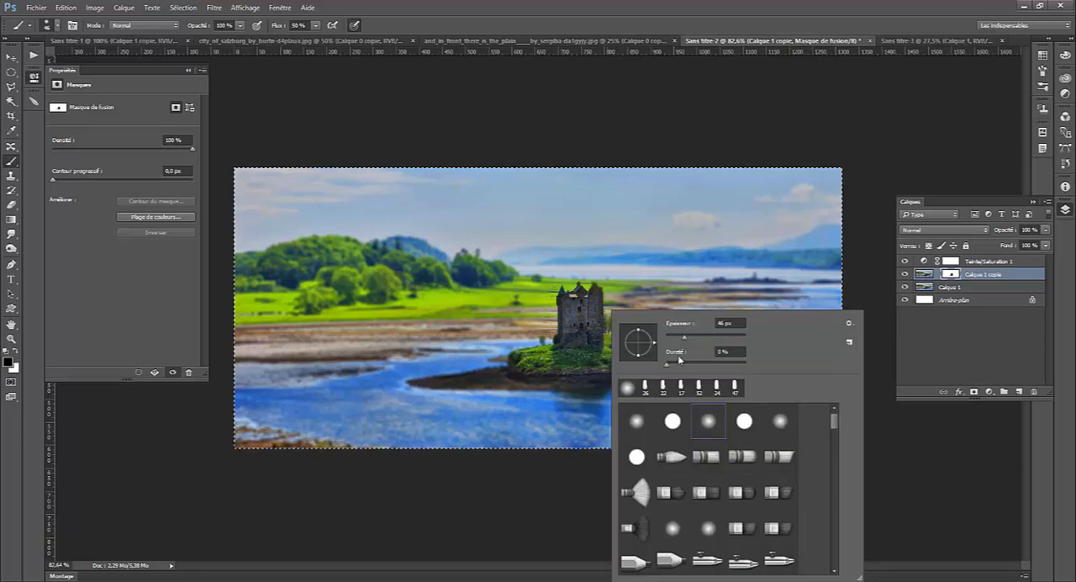
pyautogui.click(696, 337)
pyautogui.click(587, 328)
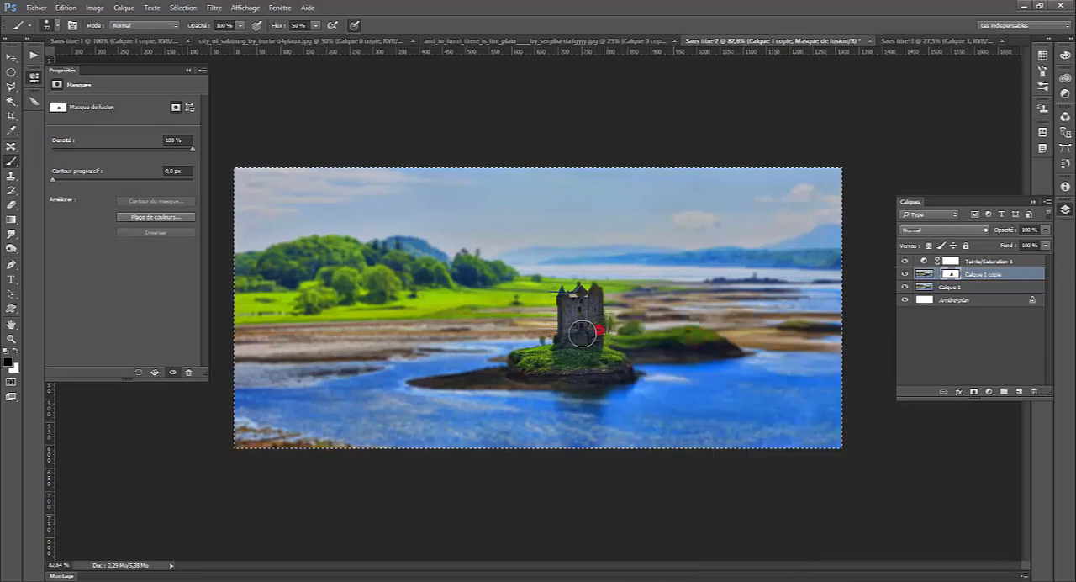
pyautogui.moveTo(592, 356)
pyautogui.mouseDown()
pyautogui.moveTo(715, 346)
pyautogui.moveTo(681, 338)
pyautogui.mouseUp()
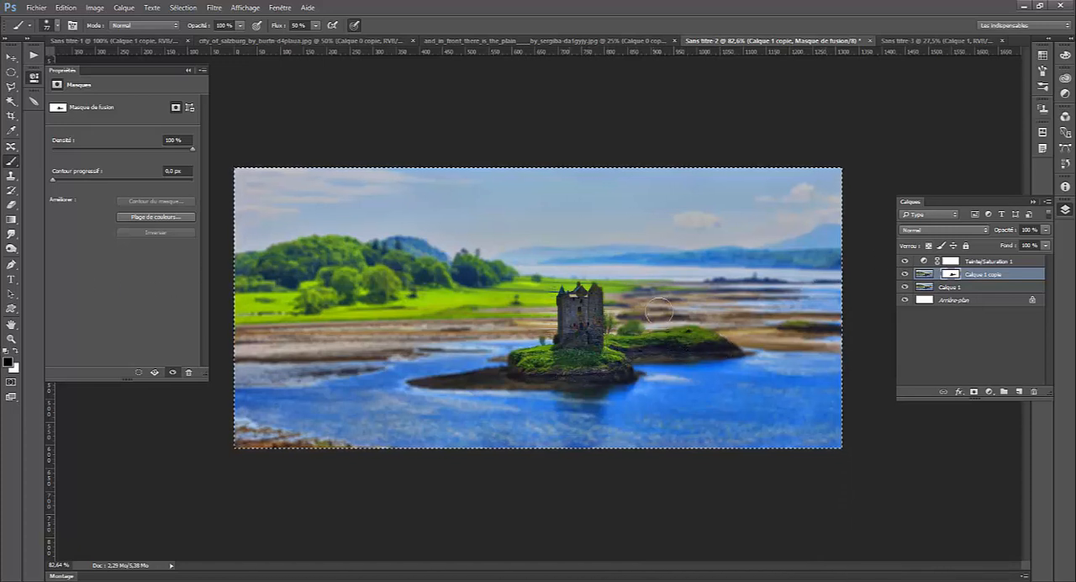
pyautogui.click(624, 374)
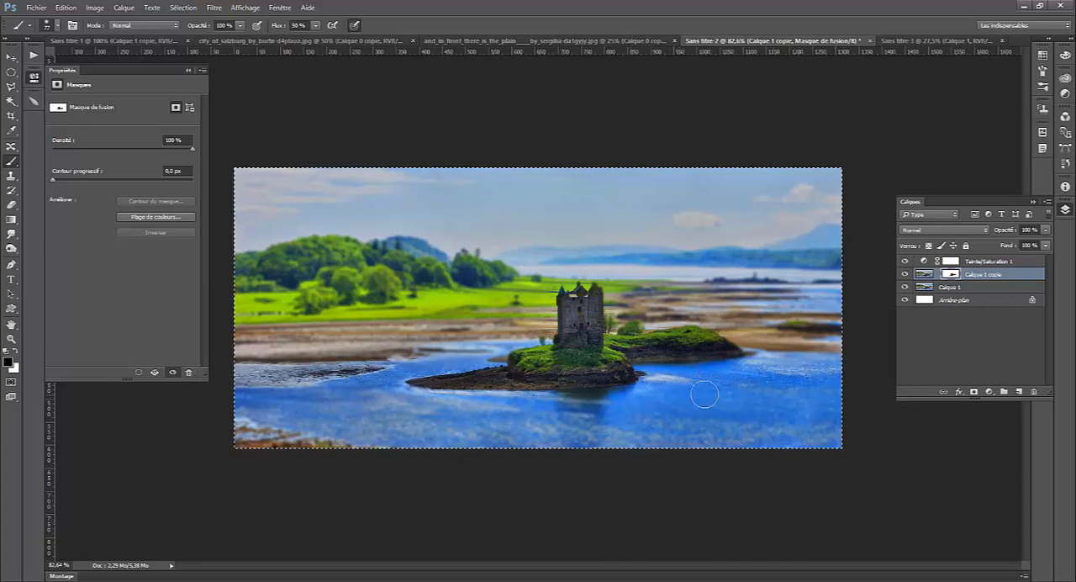
pyautogui.moveTo(849, 394); pyautogui.dragTo(744, 391)
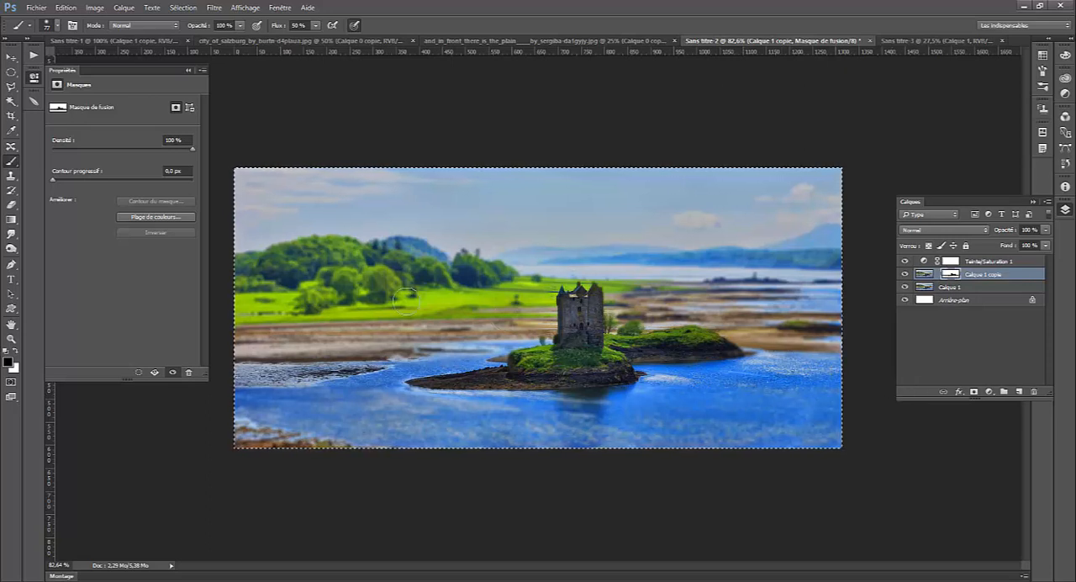
pyautogui.press('x')
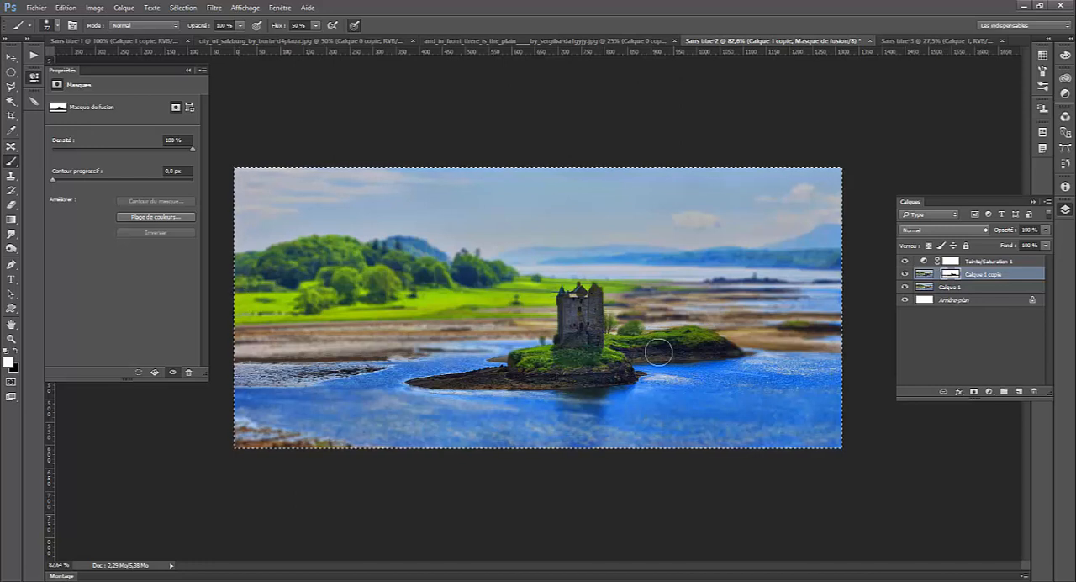
# - Switch to the lakeside village photo, duplicate its image layer and add a Hue/Saturation adjustment with saturation +44 and lightness +4
pyautogui.click(900, 42)
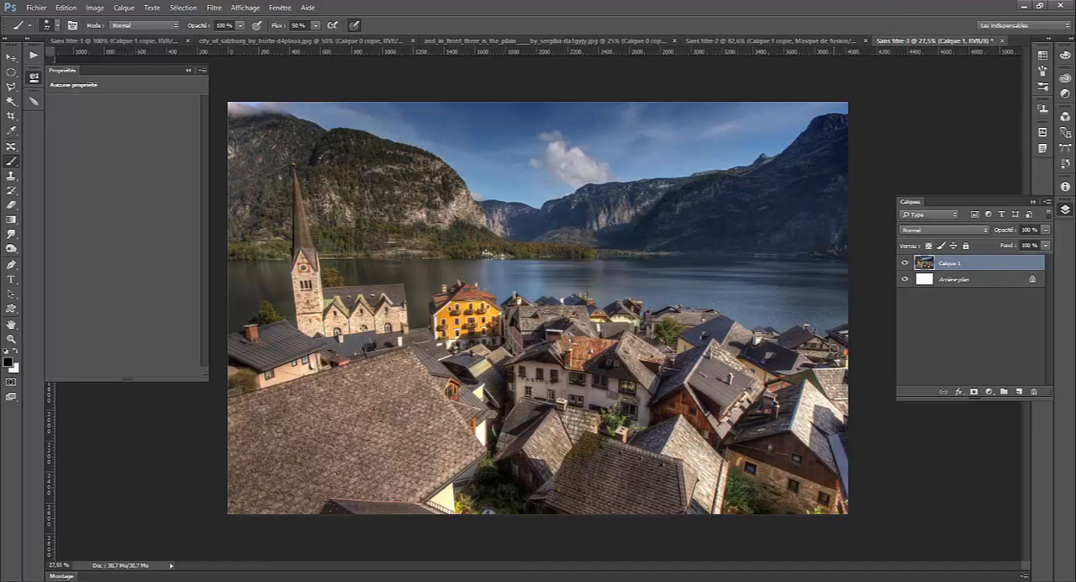
pyautogui.hotkey('ctrl', 'j')
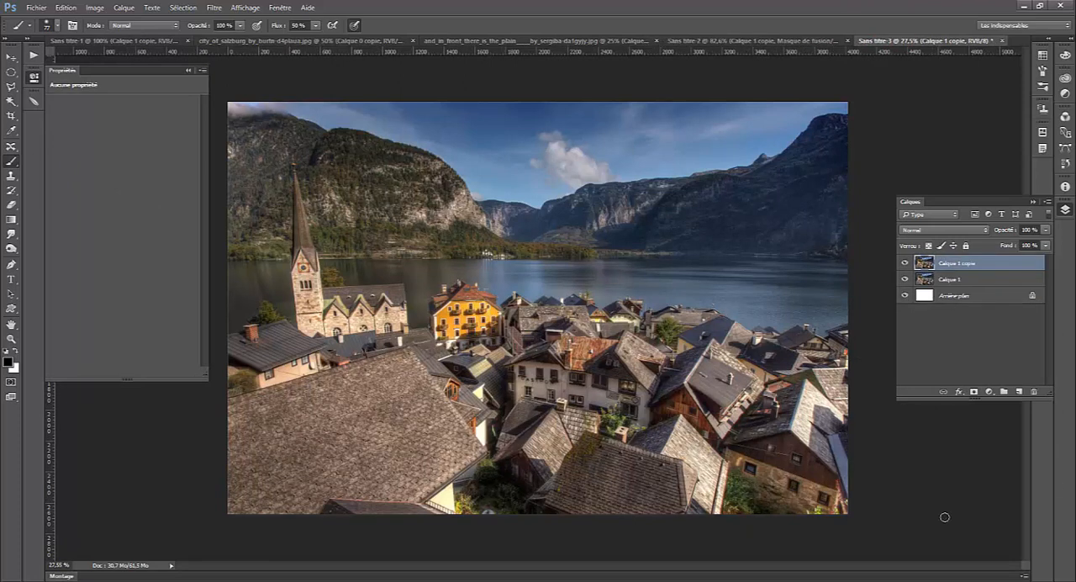
pyautogui.click(989, 392)
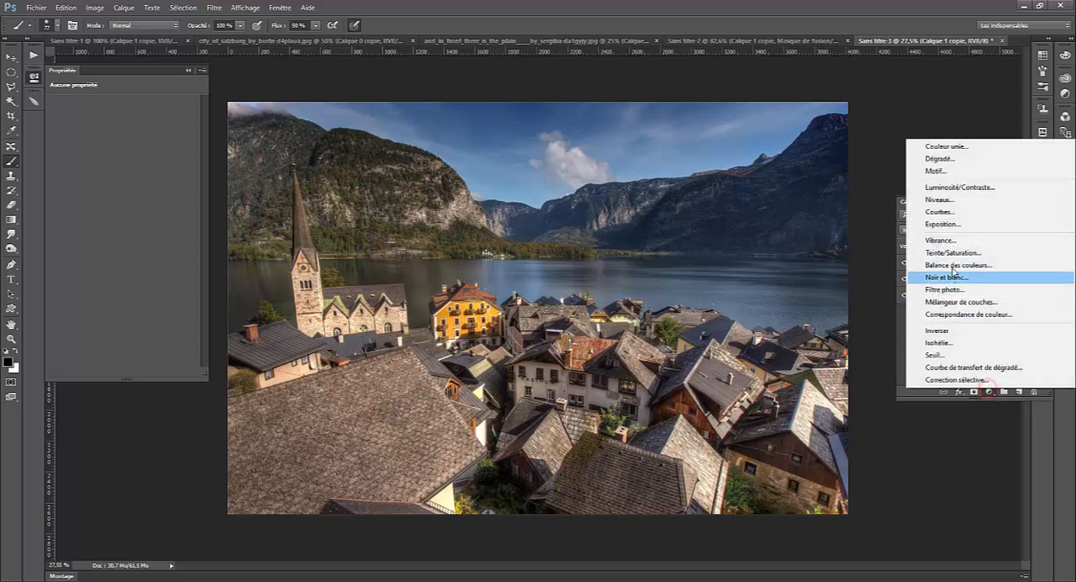
pyautogui.click(951, 251)
pyautogui.moveTo(123, 169); pyautogui.dragTo(128, 195)
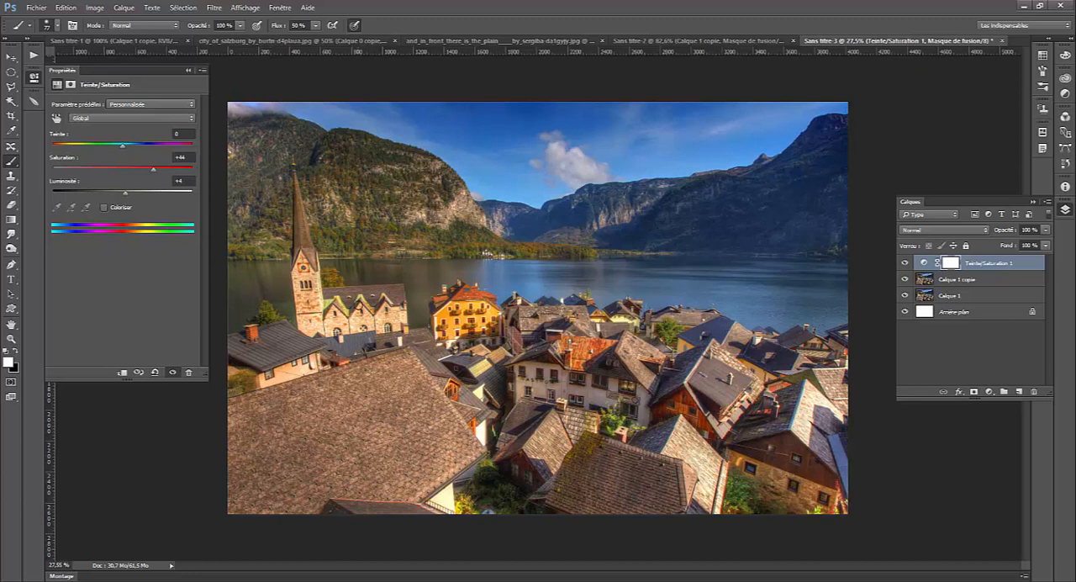
# - Apply a Lens Blur with an increased radius to the duplicated village image layer
pyautogui.click(956, 281)
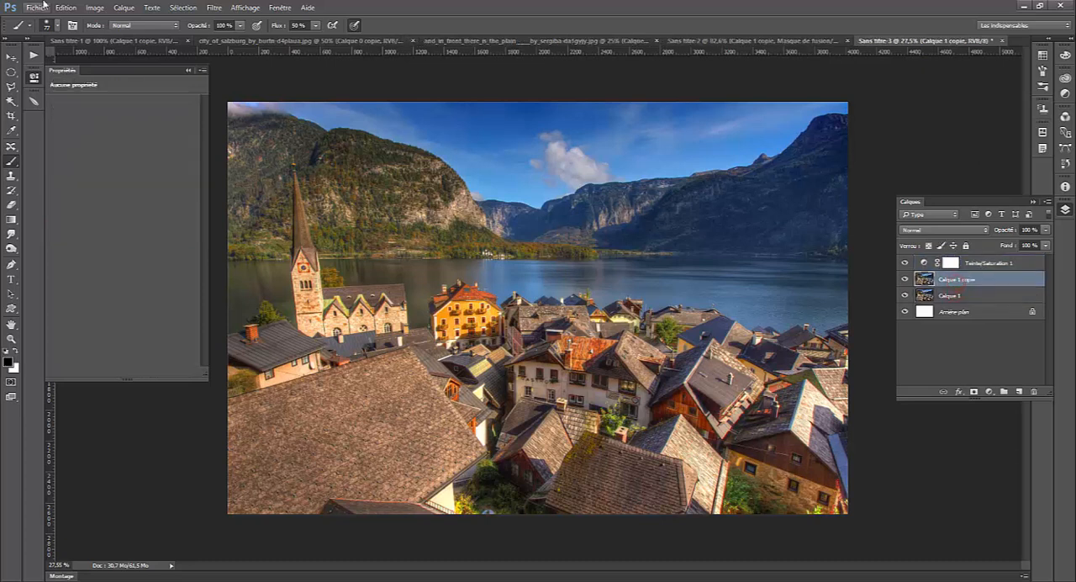
pyautogui.click(215, 8)
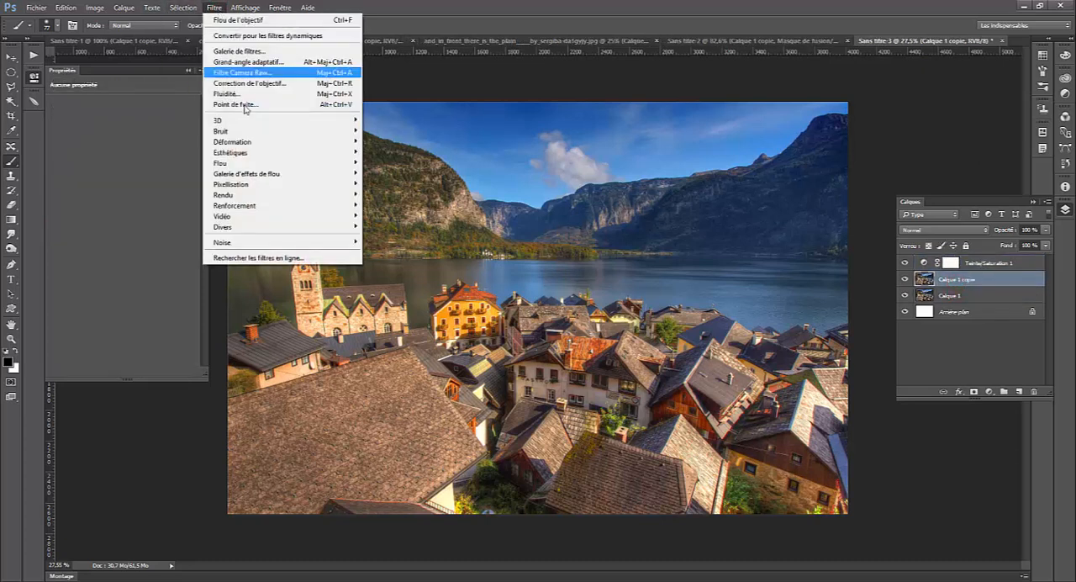
pyautogui.moveTo(240, 164)
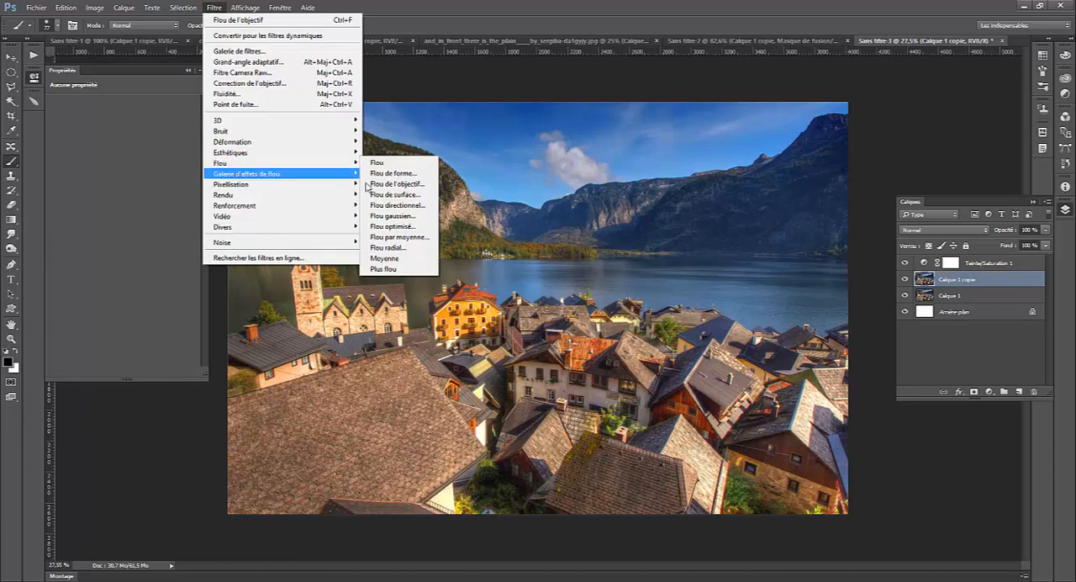
pyautogui.click(397, 183)
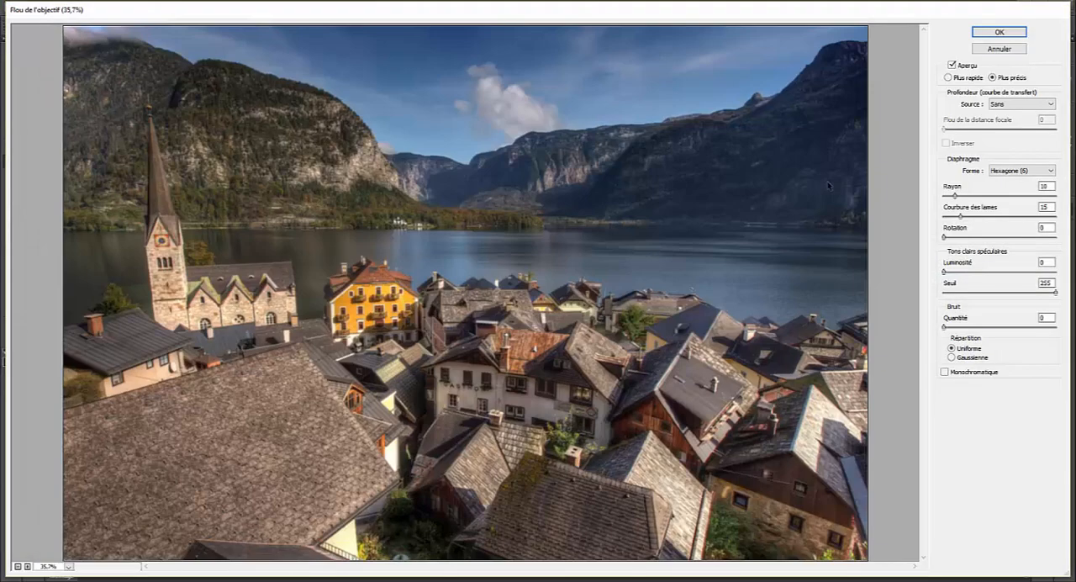
pyautogui.moveTo(955, 196); pyautogui.dragTo(983, 196)
pyautogui.click(984, 31)
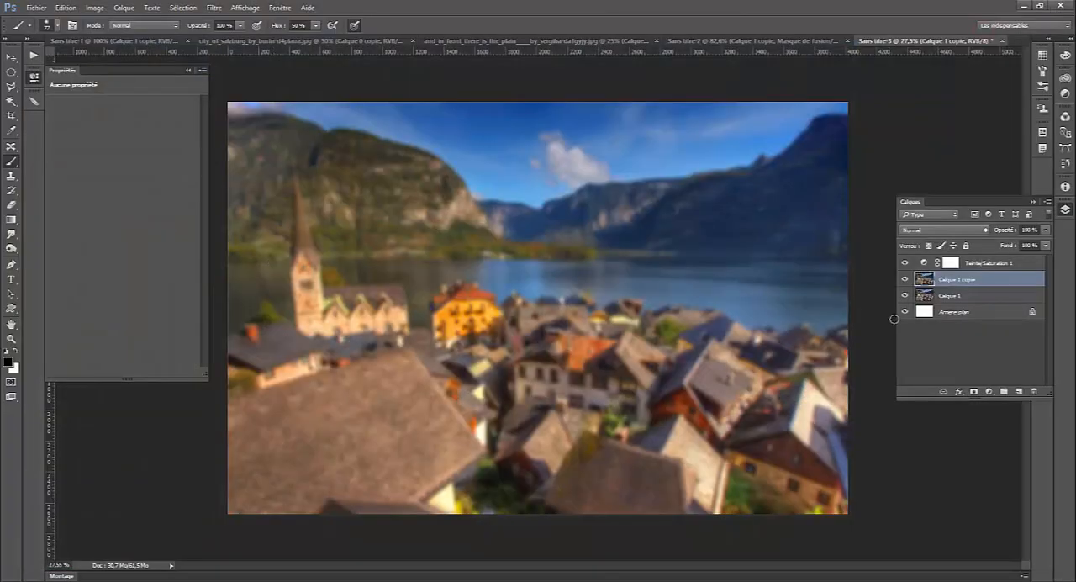
# - Add a mask to the blurred layer and draw a short vertical black-to-white reflected gradient on it from the central white house downward
pyautogui.click(974, 392)
pyautogui.click(11, 219)
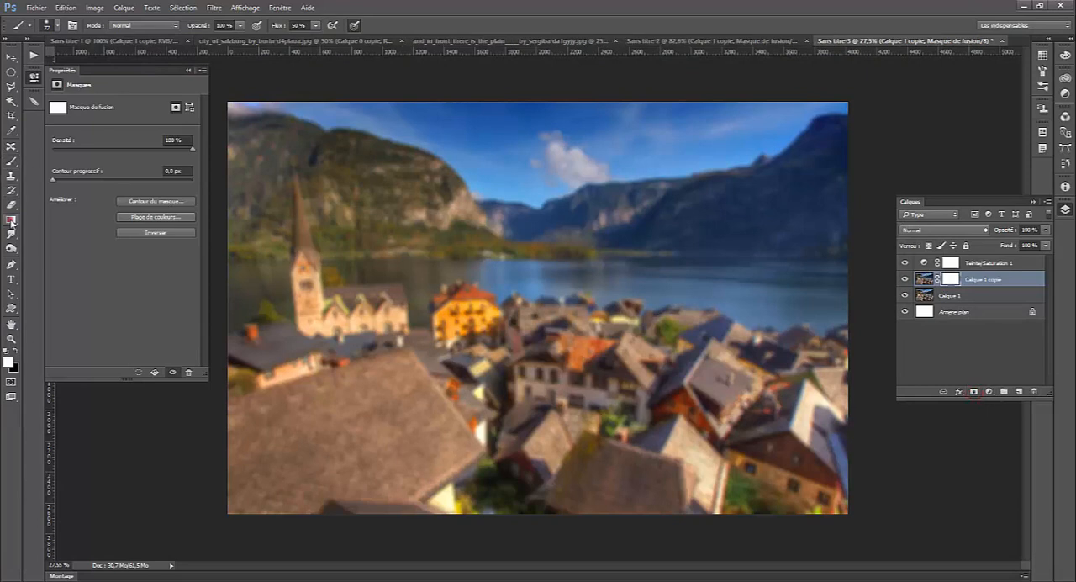
pyautogui.click(147, 25)
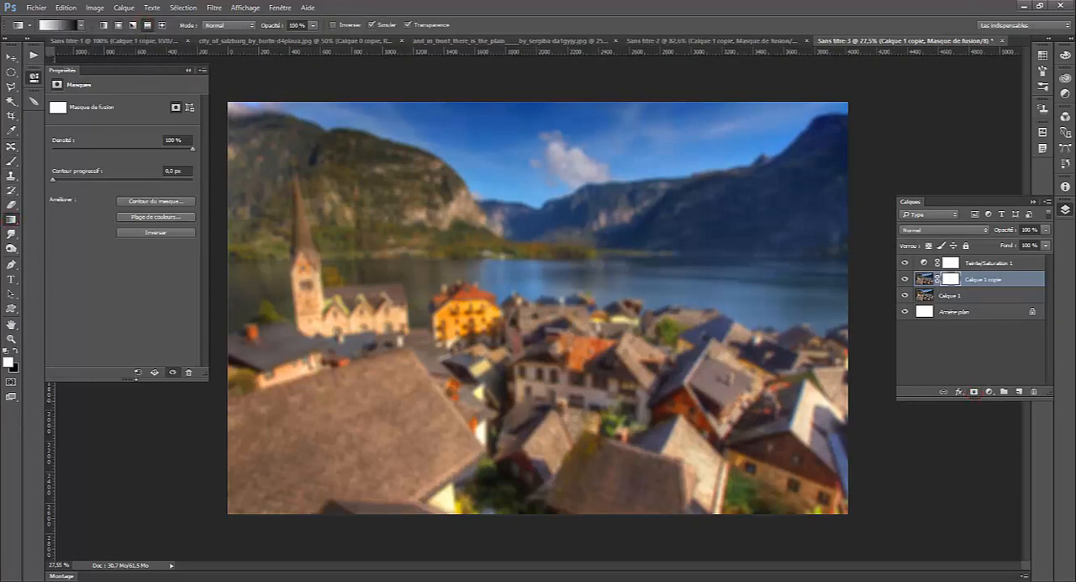
pyautogui.click(13, 350)
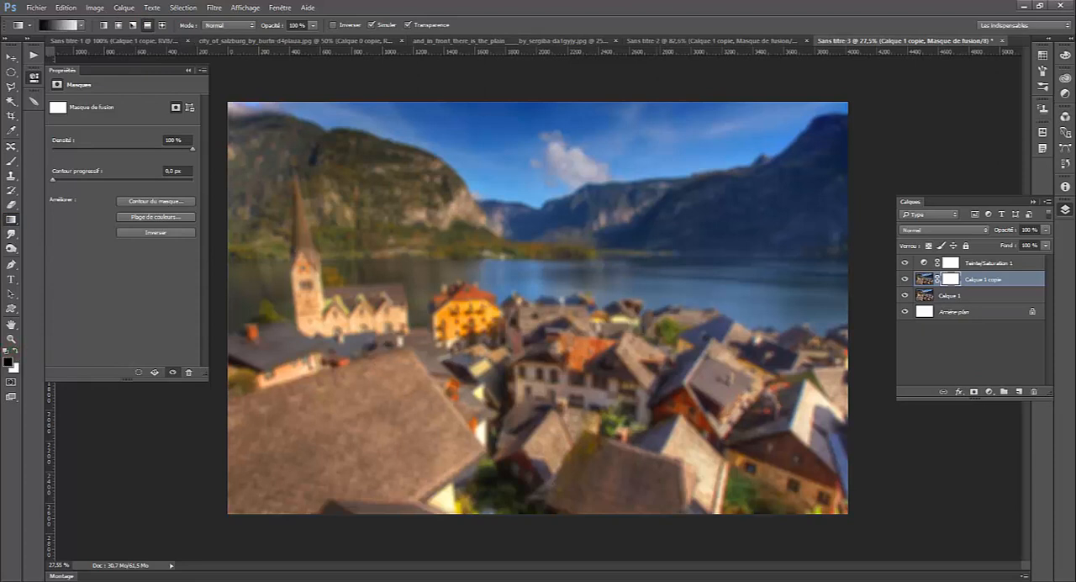
pyautogui.moveTo(590, 340); pyautogui.dragTo(582, 473)
pyautogui.hotkey('ctrl', 'z')
pyautogui.moveTo(590, 360); pyautogui.dragTo(590, 418)
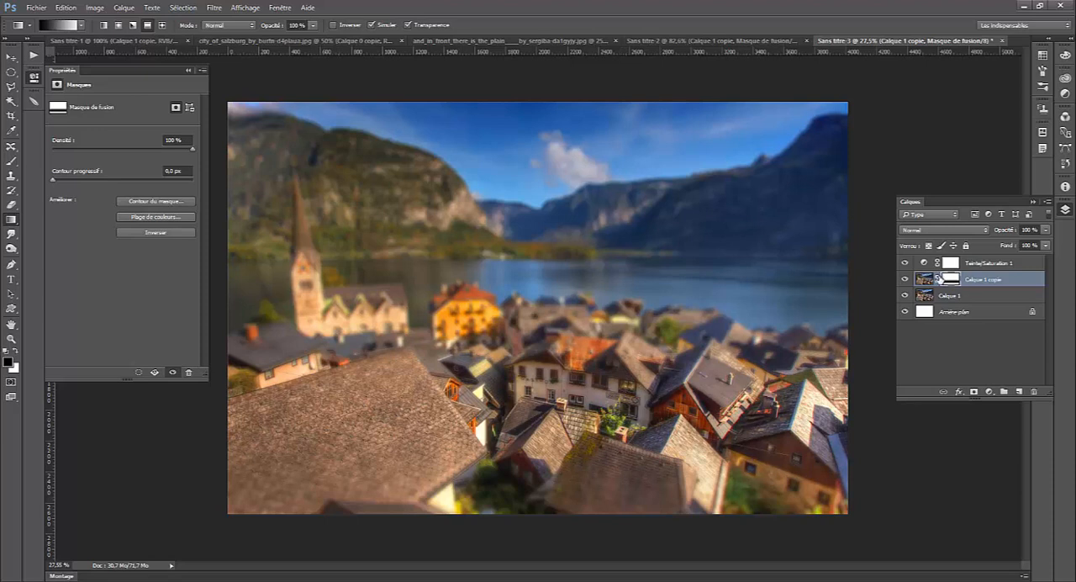
# - Unlink the mask from the blurred layer and move the mask up so its sharp band covers the central white house
pyautogui.click(938, 278)
pyautogui.click(11, 57)
pyautogui.moveTo(594, 419); pyautogui.dragTo(601, 383)
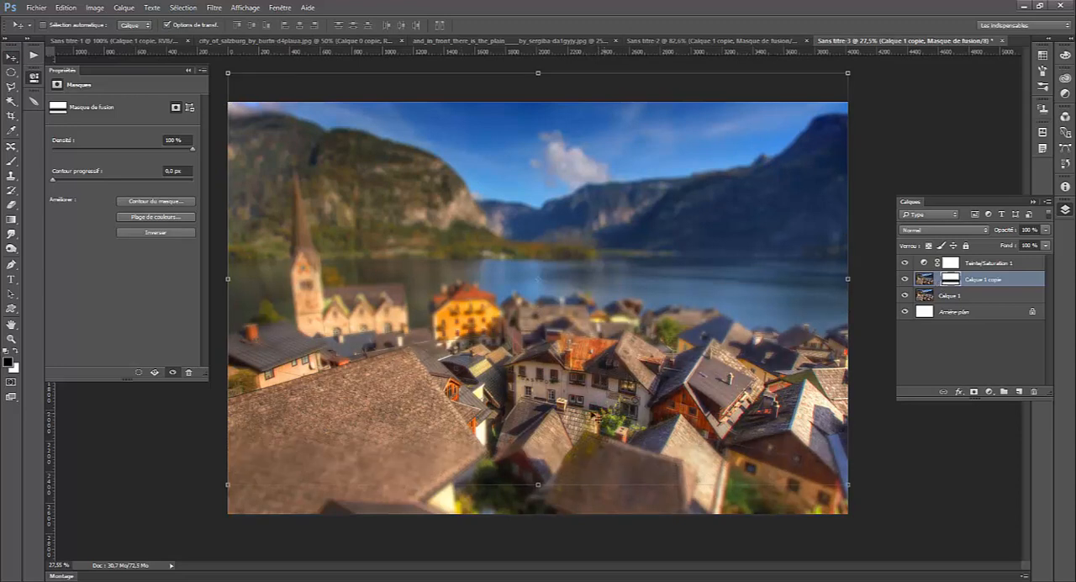
# - Paint white on the mask over the large foreground roof with a soft 362 px brush at 0% hardness
pyautogui.press('b')
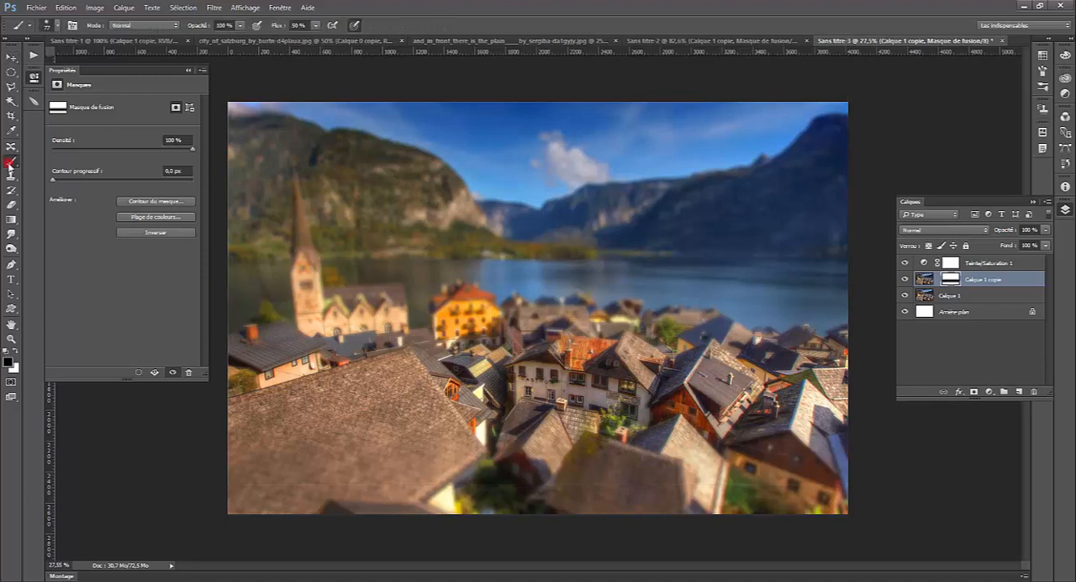
pyautogui.rightClick(713, 334)
pyautogui.click(769, 336)
pyautogui.click(784, 337)
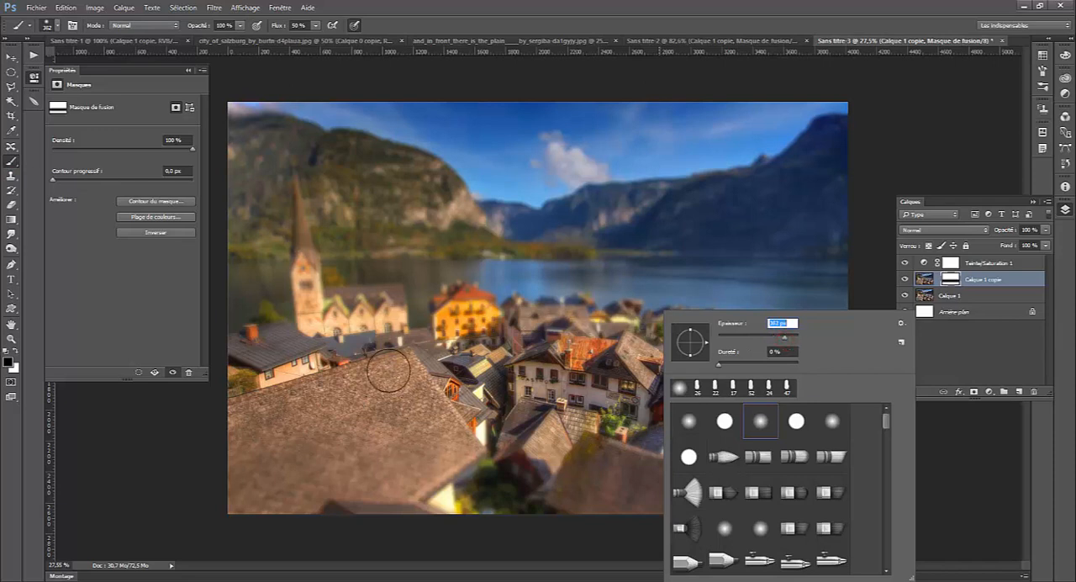
pyautogui.click(423, 439)
pyautogui.press('x')
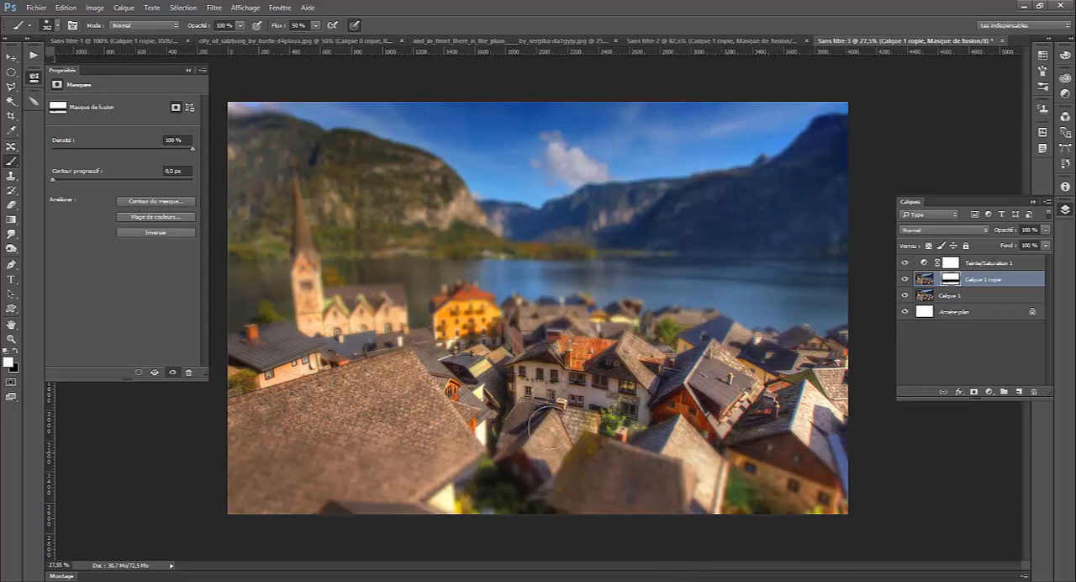
pyautogui.moveTo(265, 406)
pyautogui.mouseDown()
pyautogui.moveTo(342, 372)
pyautogui.moveTo(400, 362)
pyautogui.moveTo(364, 349)
pyautogui.moveTo(363, 395)
pyautogui.moveTo(424, 405)
pyautogui.moveTo(448, 438)
pyautogui.mouseUp()
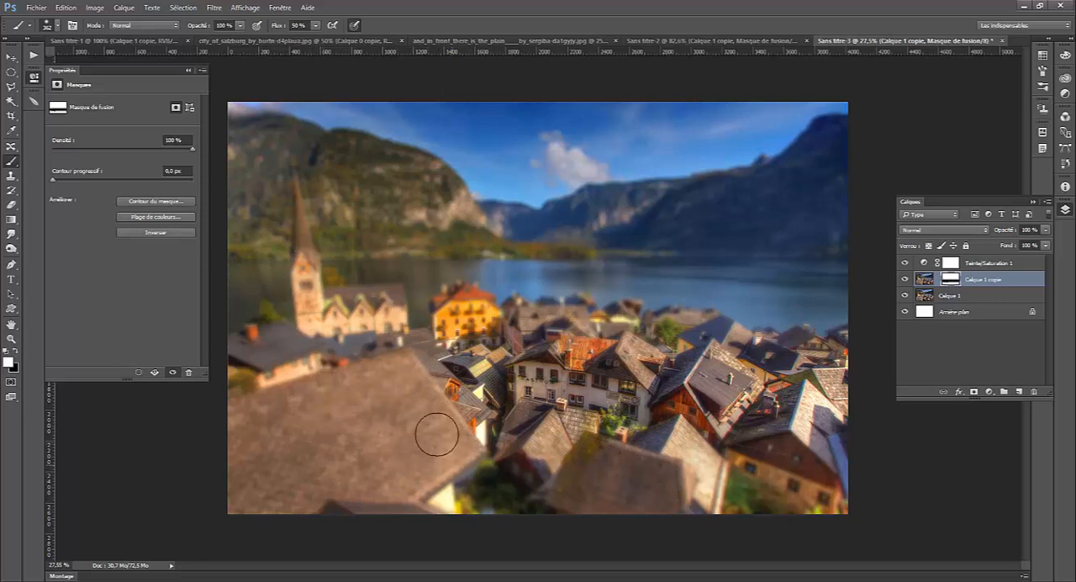
pyautogui.moveTo(417, 416); pyautogui.dragTo(420, 444)
pyautogui.click(384, 441)
# - Paint white on the mask over the houses surrounding the central white house, narrowing the sharp area around it
pyautogui.click(845, 326)
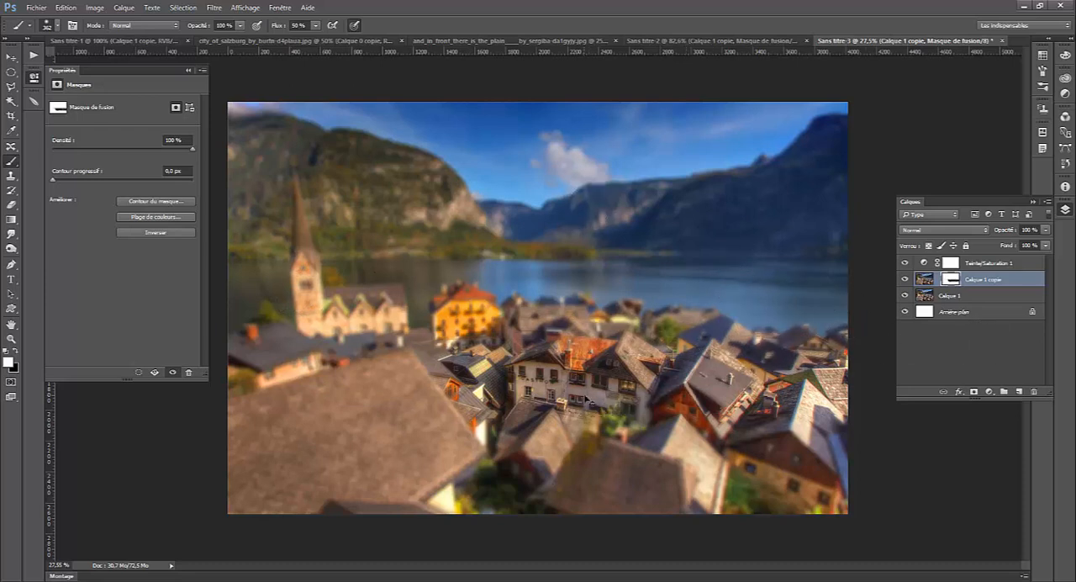
pyautogui.click(255, 289)
pyautogui.click(861, 344)
pyautogui.click(877, 495)
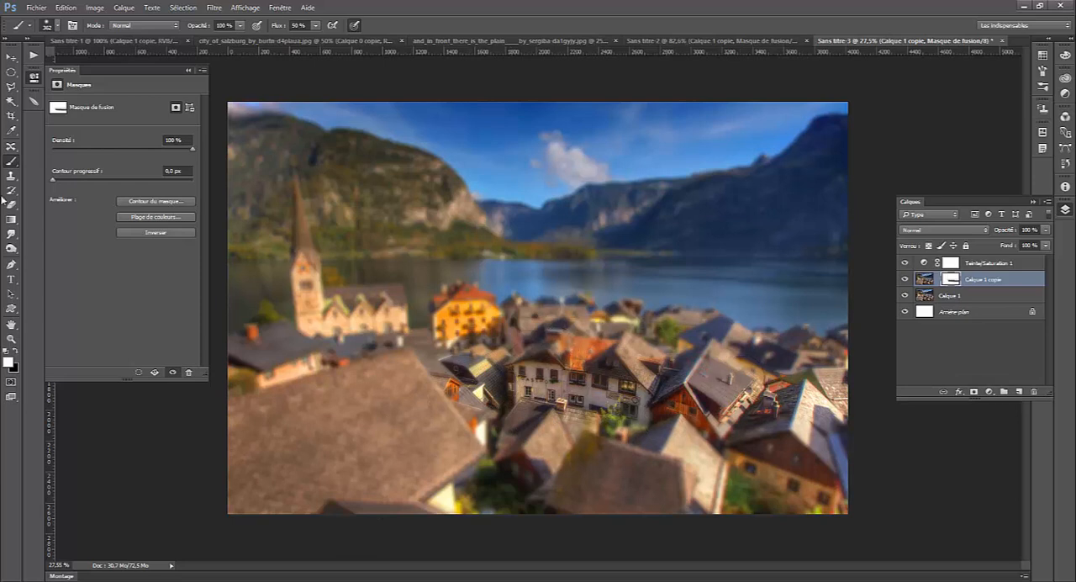
# - Crop the village photo from its upper edge to cut off the sky and most of the mountains
pyautogui.click(11, 115)
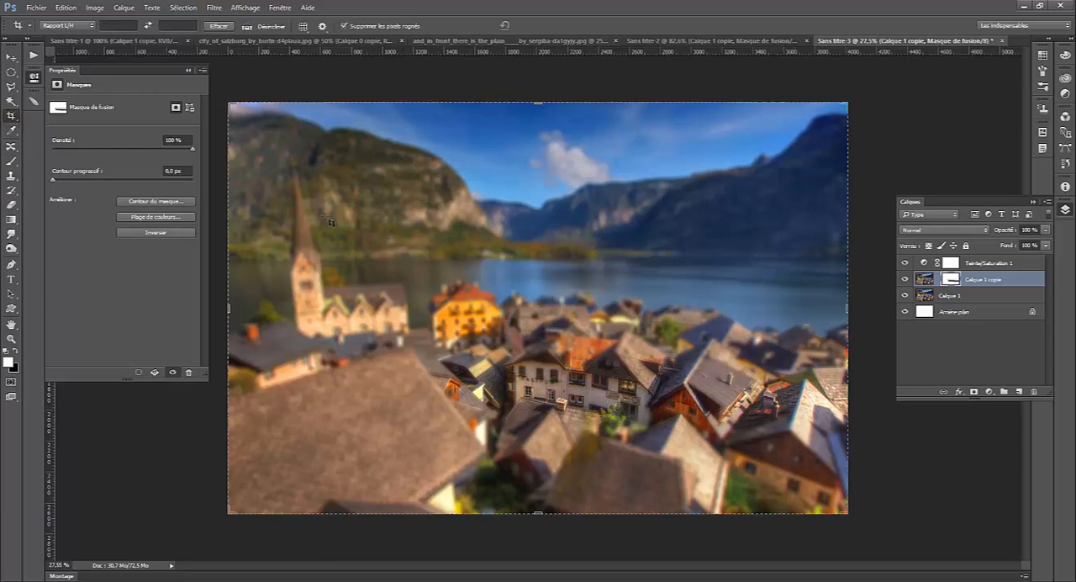
pyautogui.moveTo(537, 103); pyautogui.dragTo(538, 166)
pyautogui.press('Return')
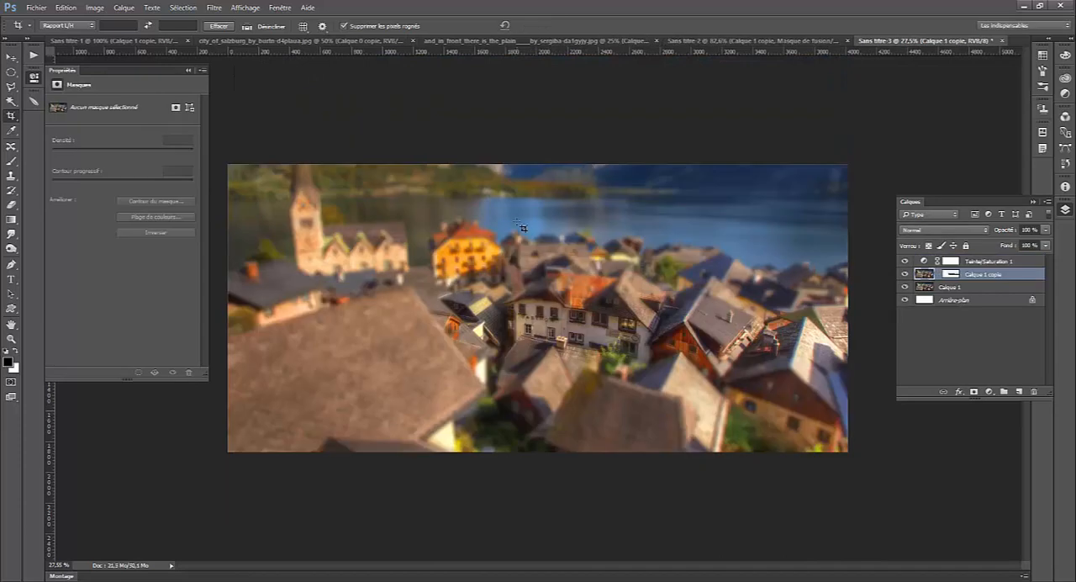